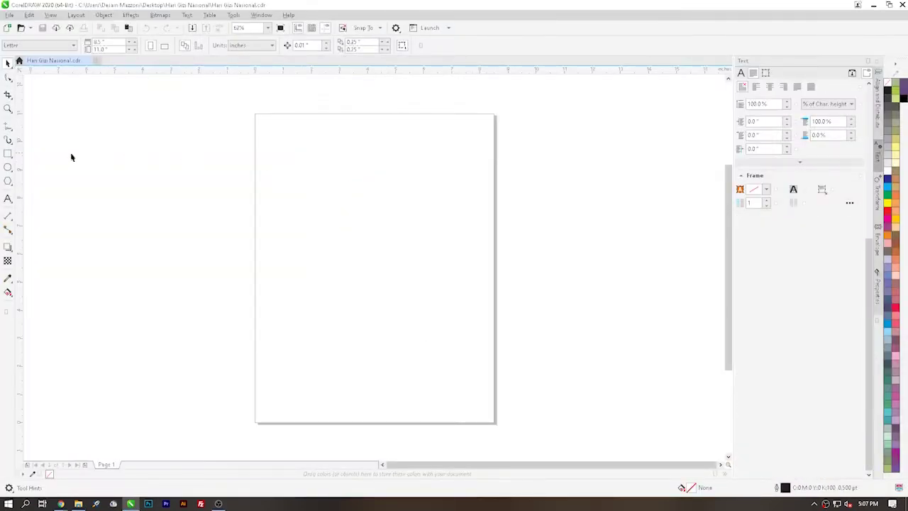
Draw a square about 3.9 inches wide on the page
click(8, 154)
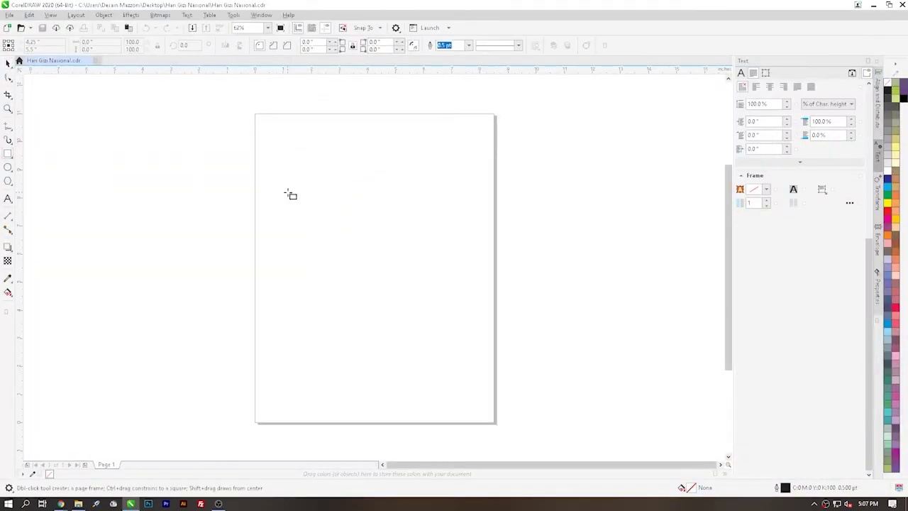
drag(287, 192, 398, 303)
click(8, 62)
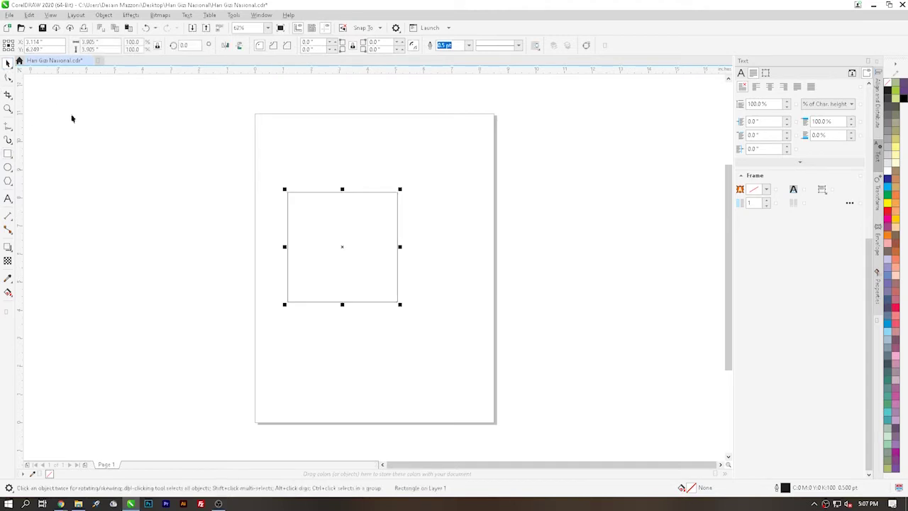
Change the document units to pixels and set the square's size to 1080 by 1080 px
click(91, 127)
click(252, 45)
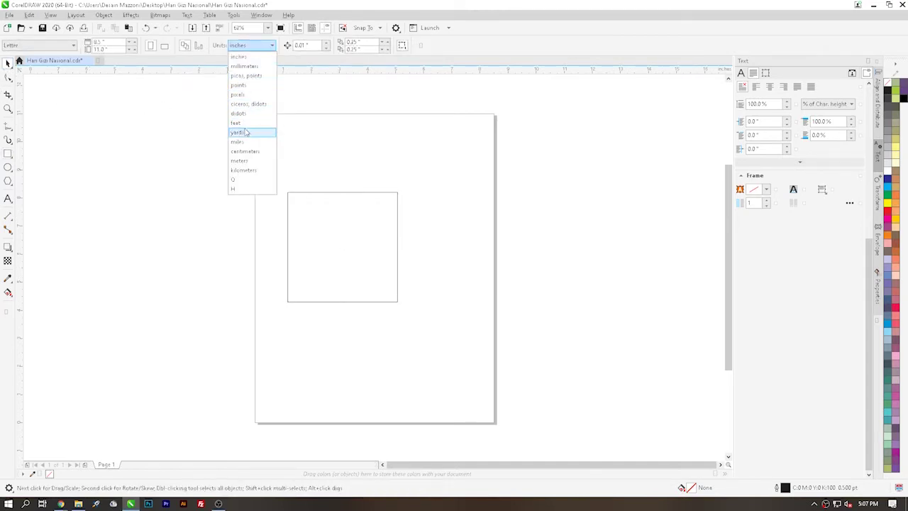
click(239, 94)
click(302, 203)
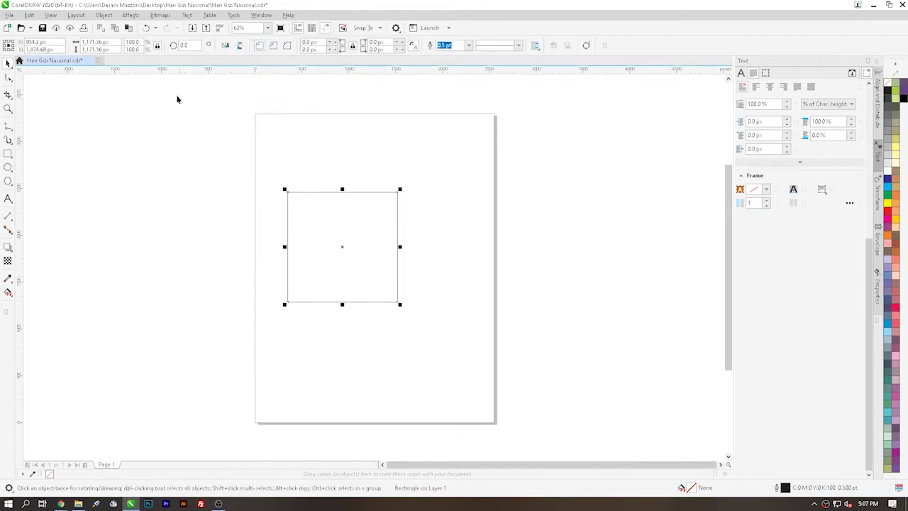
click(106, 42)
text(1080)
key(Return)
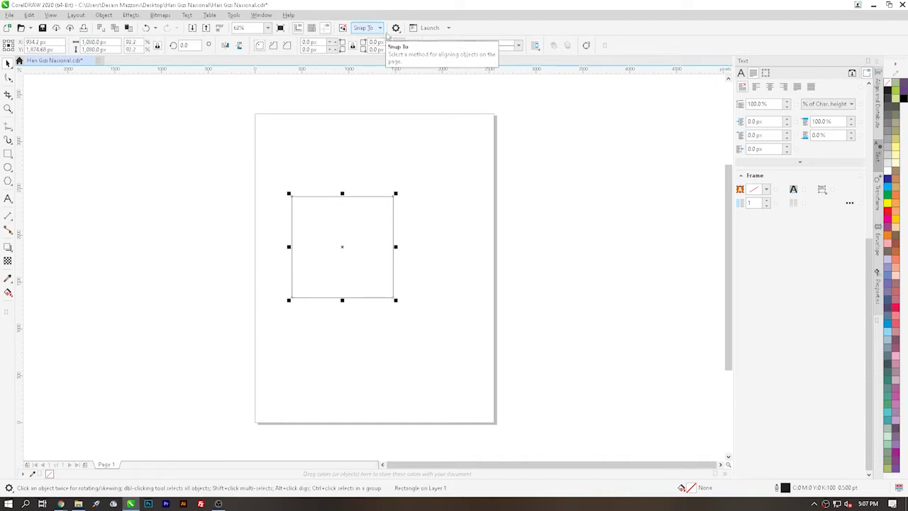
Centre the square on the page
click(221, 237)
scroll(372, 249, up, 2)
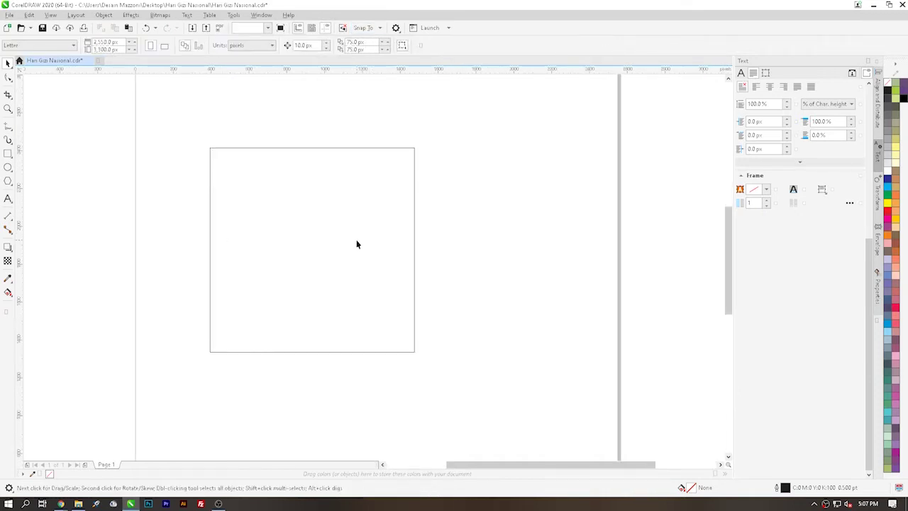
click(357, 241)
key(p)
scroll(385, 420, up, 1)
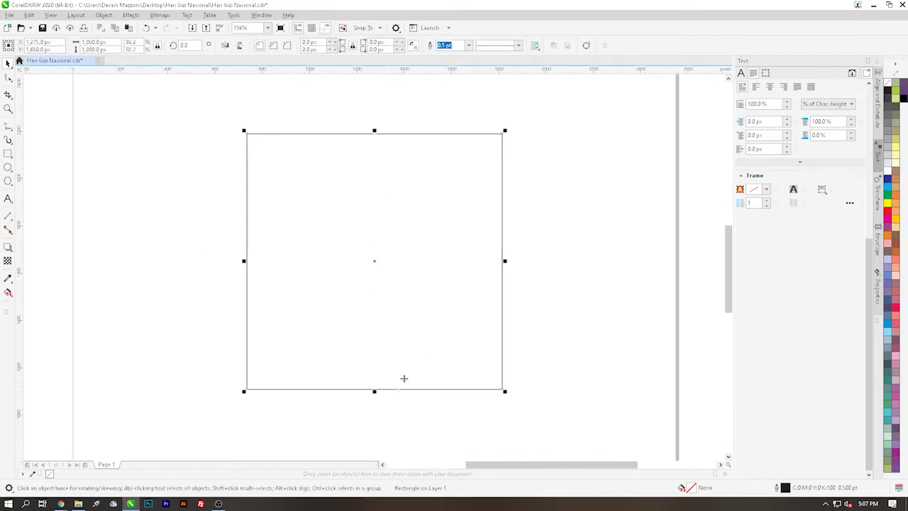
click(594, 283)
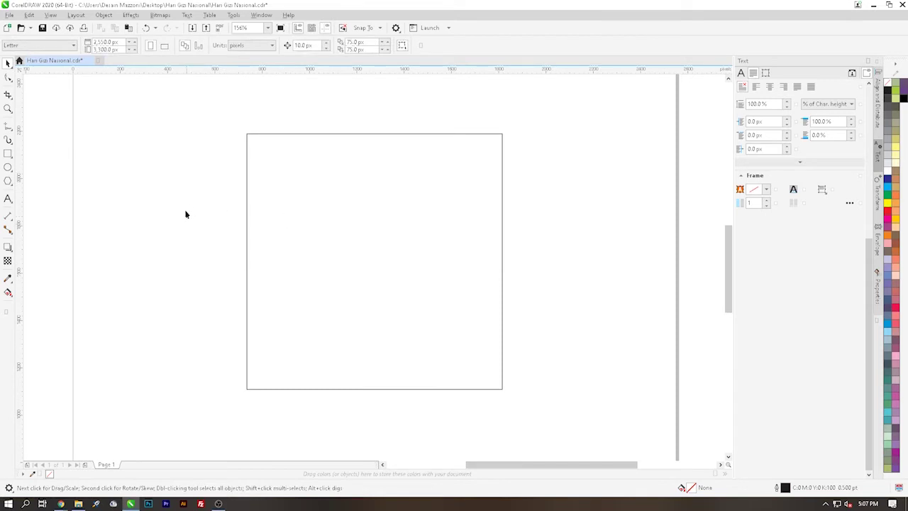
Import the food photo JPG from the Hari Gizi Nasional folder onto the page
click(78, 504)
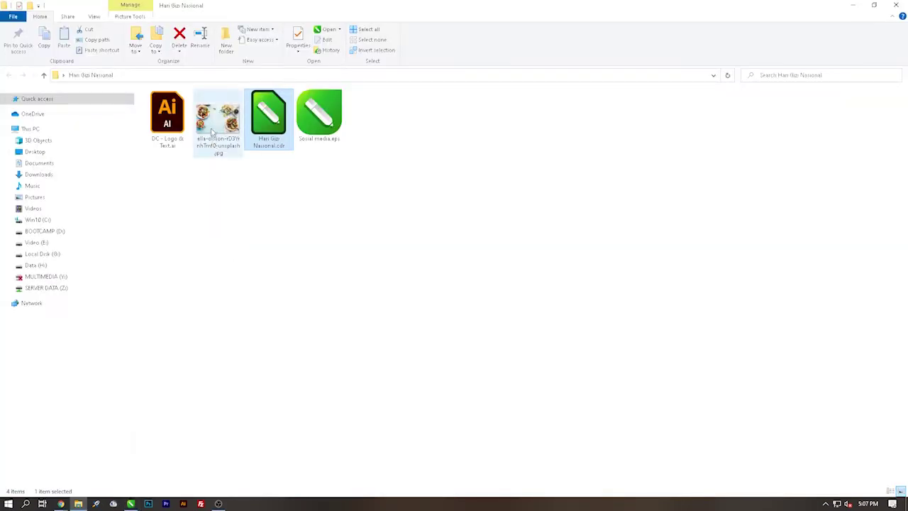
drag(211, 132, 574, 284)
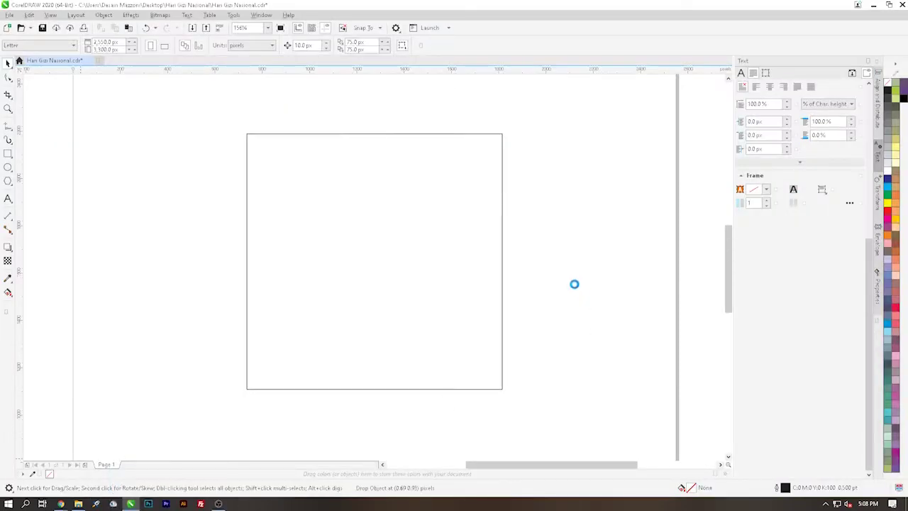
scroll(515, 258, down, 4)
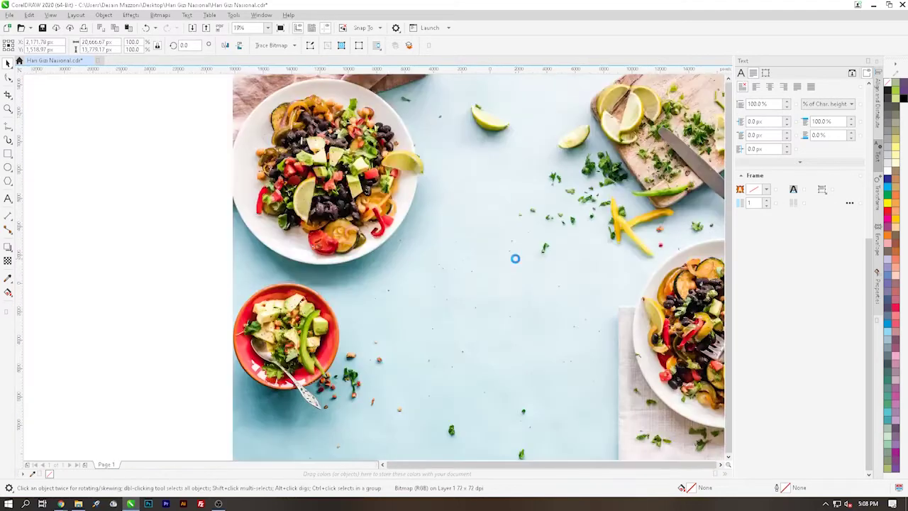
scroll(515, 258, down, 3)
Scale the food photo down proportionally to about 12.6%, about 2,611 px wide, keeping it over the square
drag(595, 207, 541, 243)
scroll(496, 263, up, 6)
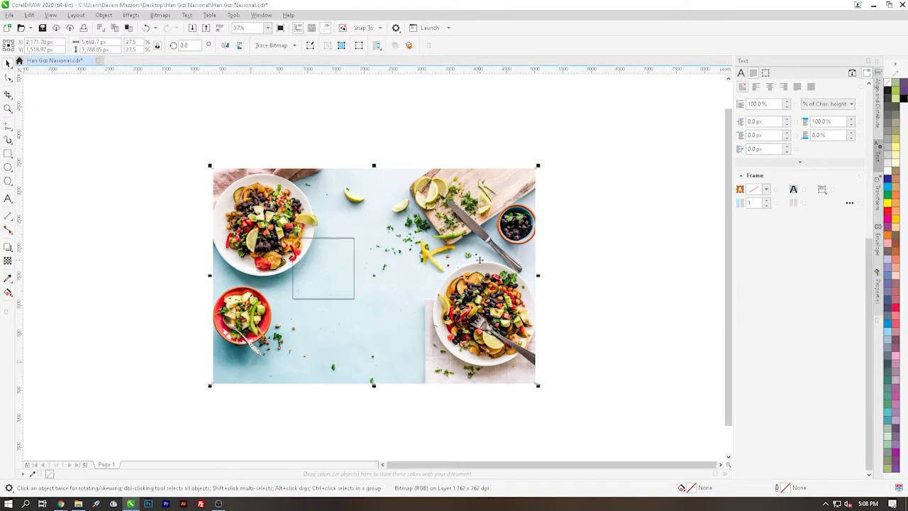
drag(538, 165, 437, 210)
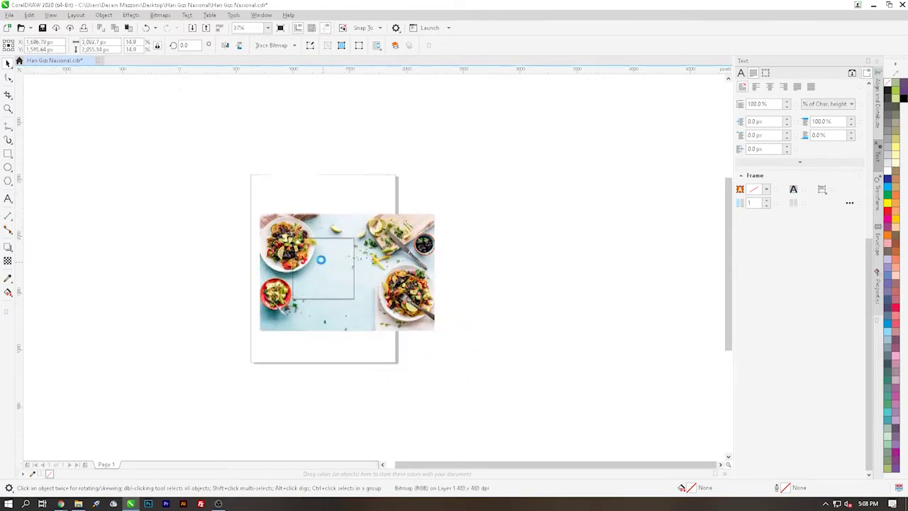
scroll(320, 263, up, 2)
drag(551, 163, 528, 178)
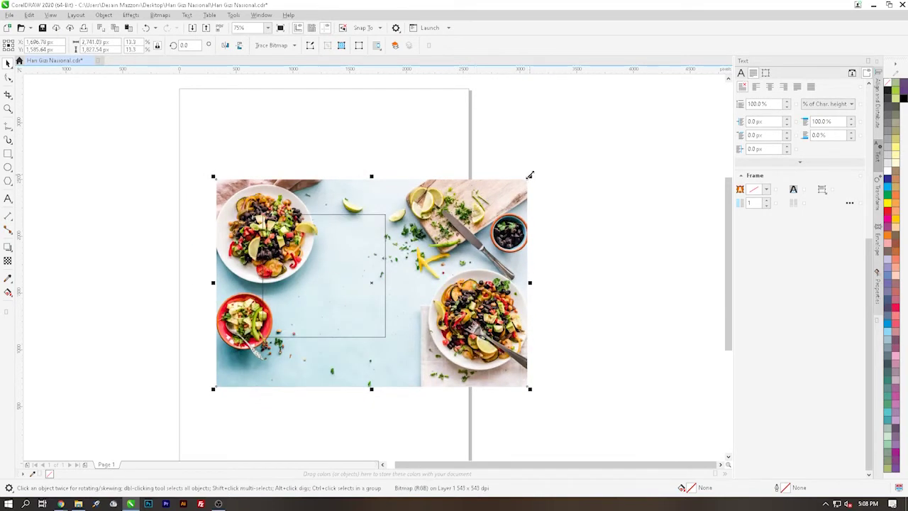
drag(461, 246, 462, 234)
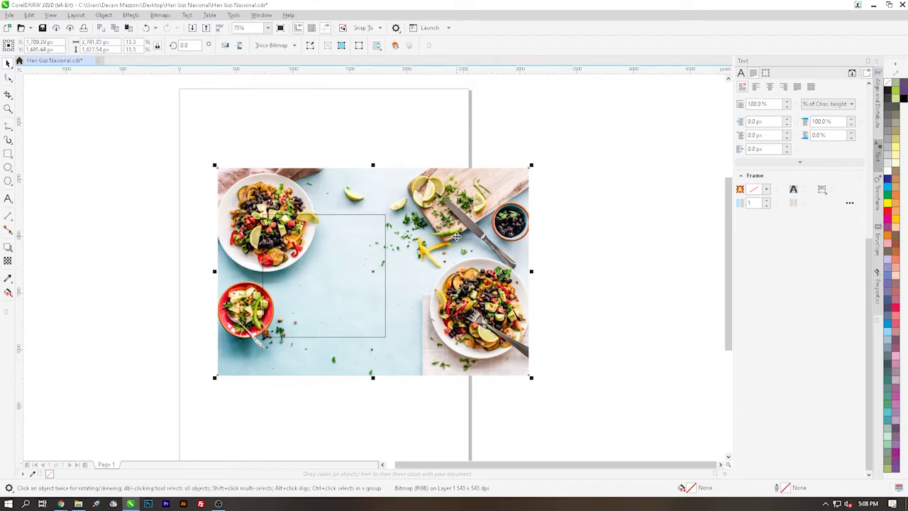
drag(531, 166, 513, 177)
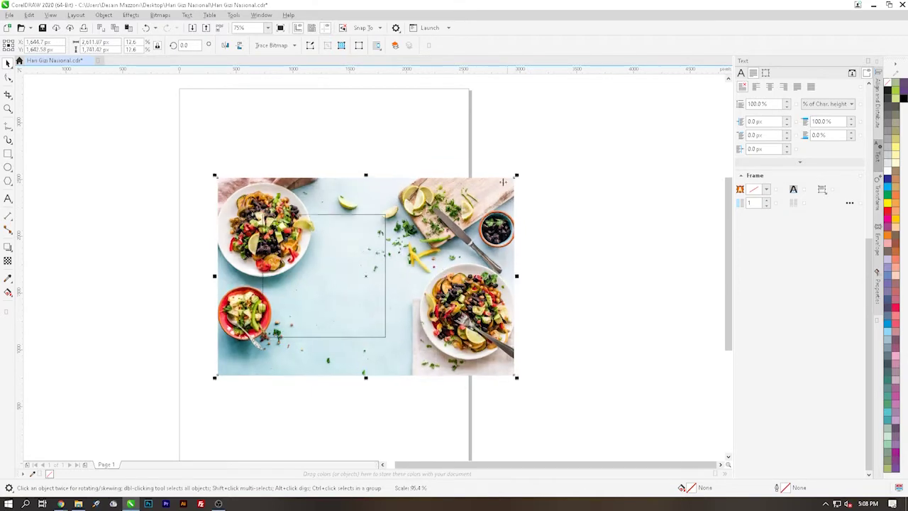
Position the photo so the plate and red bowl on its left partly overlap the square's left edge
scroll(412, 230, up, 2)
mouse_move(426, 269)
mouse_down()
mouse_move(442, 261)
mouse_move(439, 271)
mouse_move(448, 268)
mouse_move(438, 271)
mouse_up()
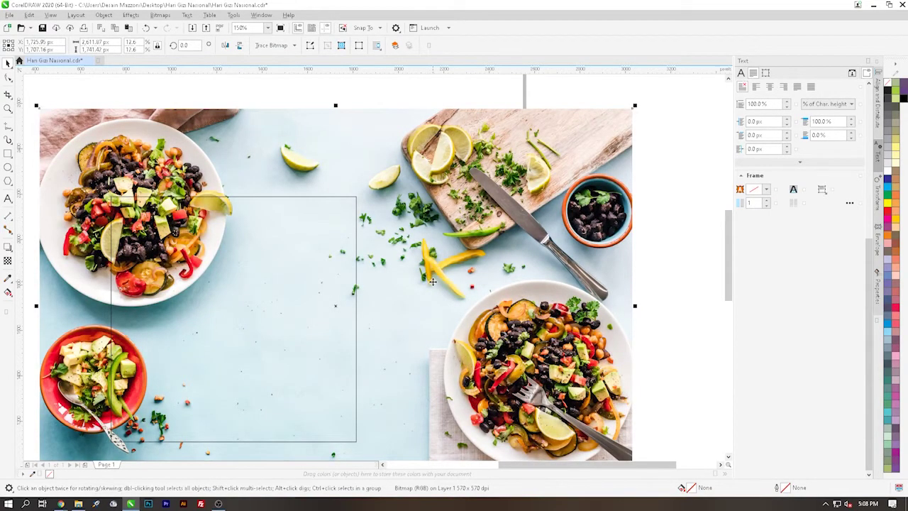
drag(432, 281, 437, 281)
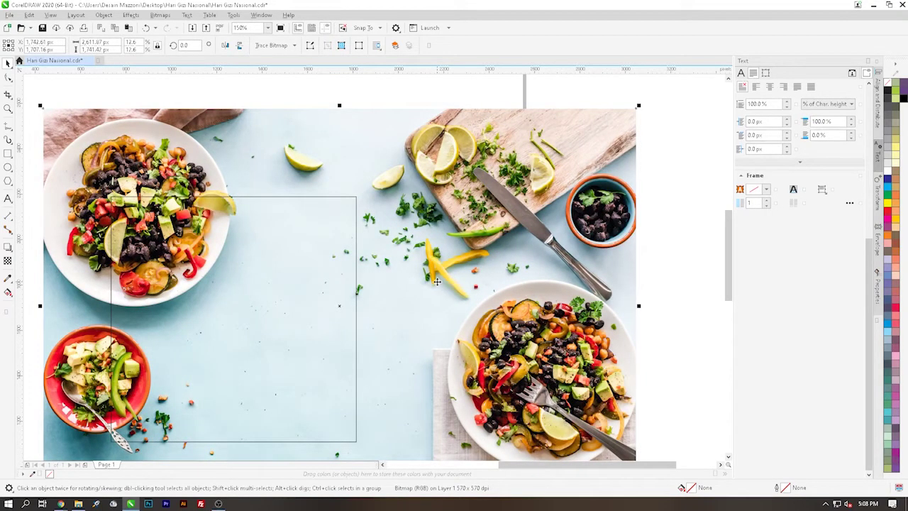
scroll(437, 282, down, 2)
PowerClip the food photo inside the square and remove the square's outline
click(103, 15)
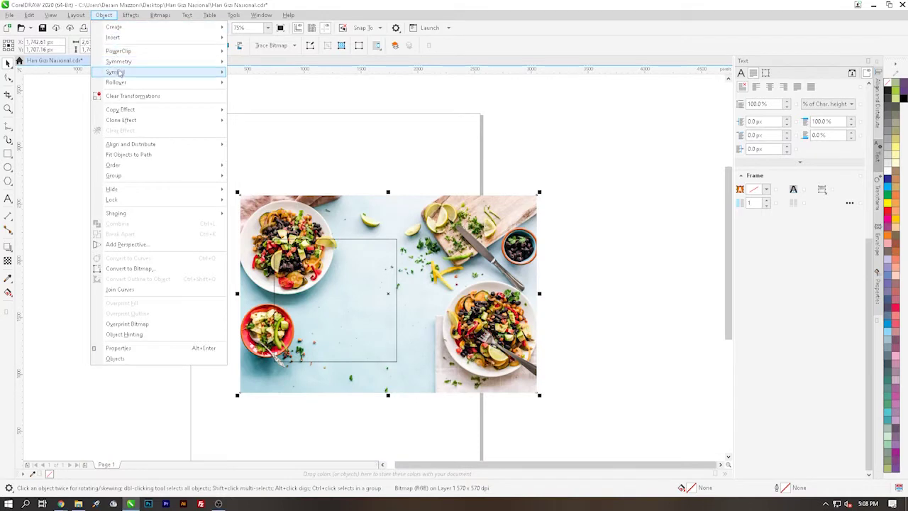
key(Escape)
key(Escape)
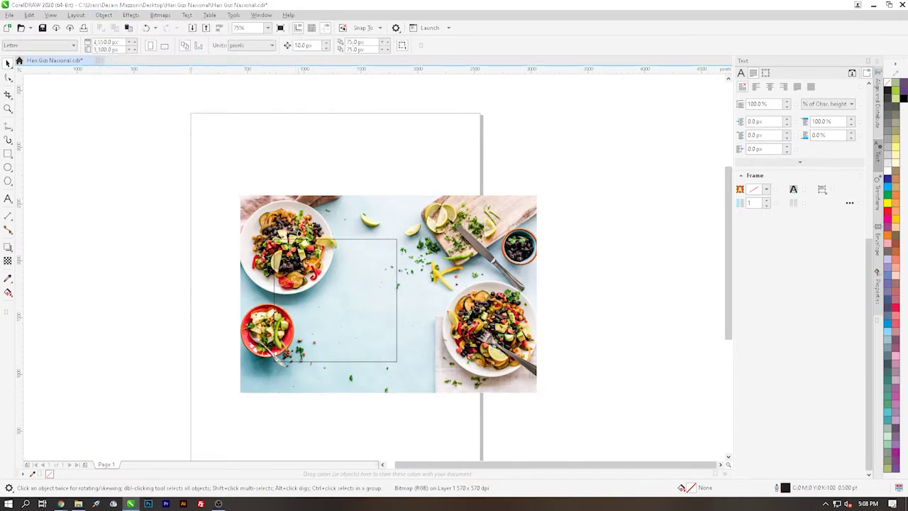
click(309, 265)
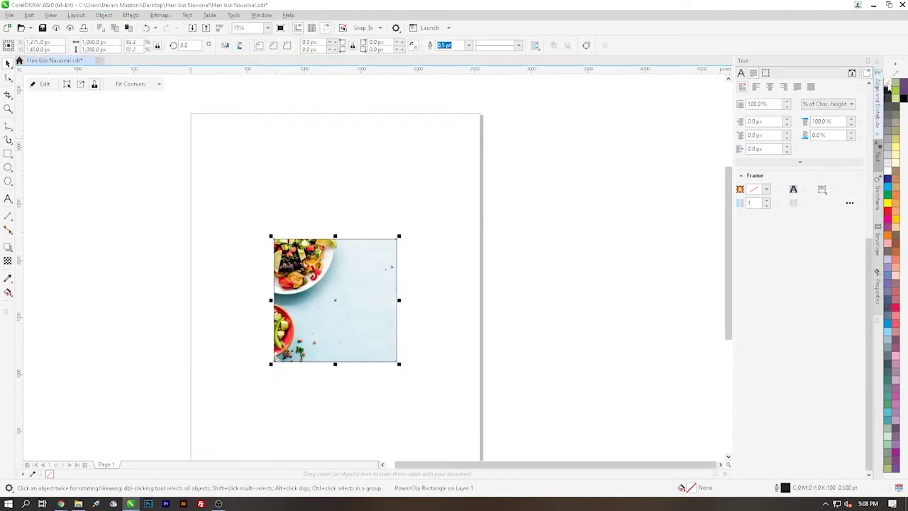
click(487, 293)
scroll(354, 323, up, 2)
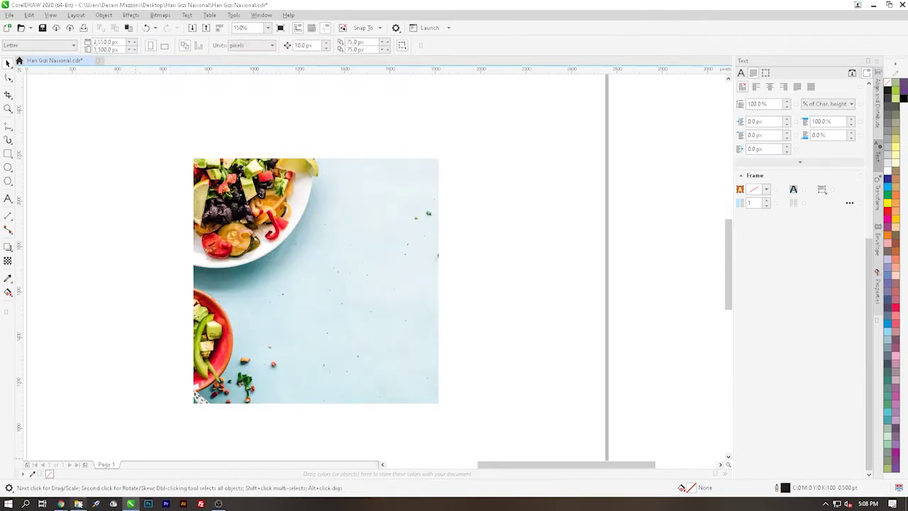
Import the logo file DC - Logo & Text.ai beside the photo and scale it down to about 58.5%
click(78, 504)
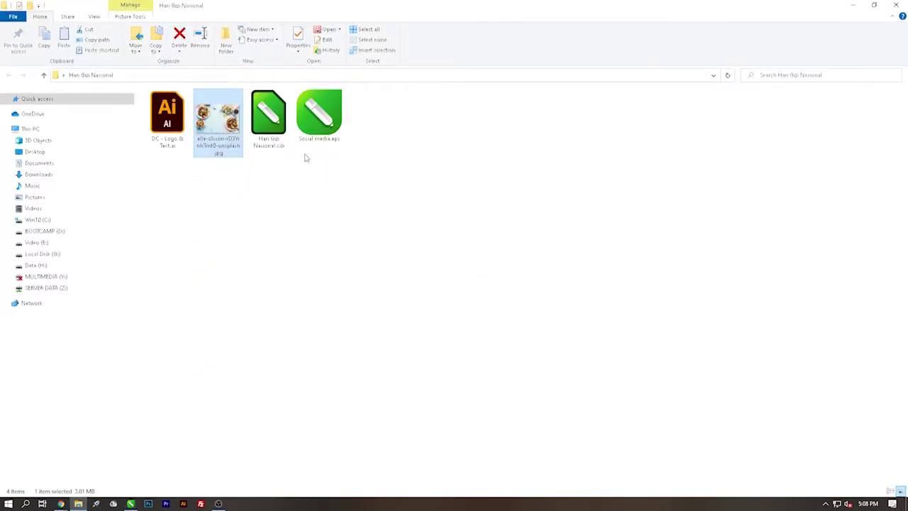
drag(167, 117, 495, 203)
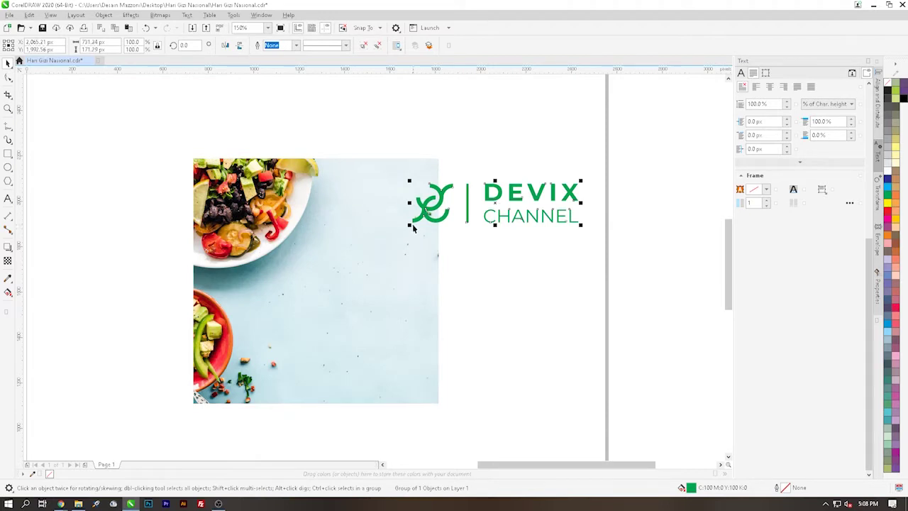
drag(413, 227, 470, 207)
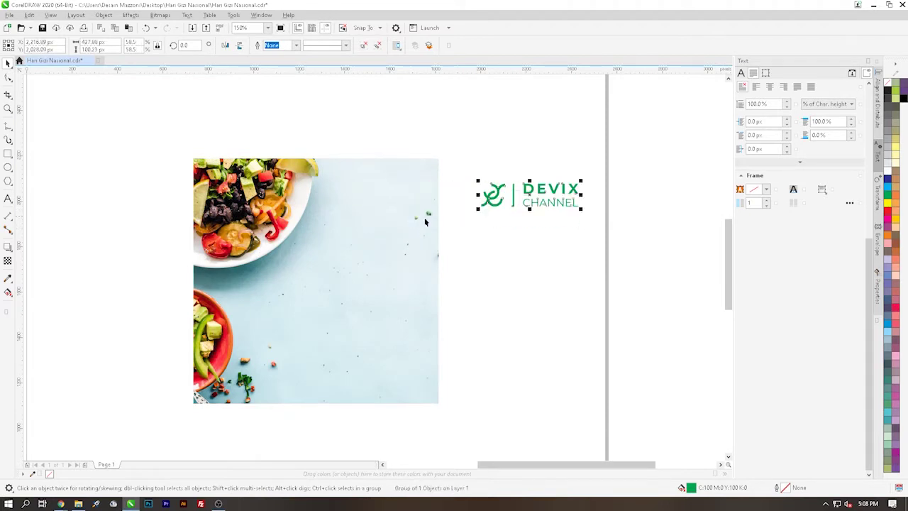
Align the Devix Channel logo to the top and right edges of the photo square
shift+click(396, 228)
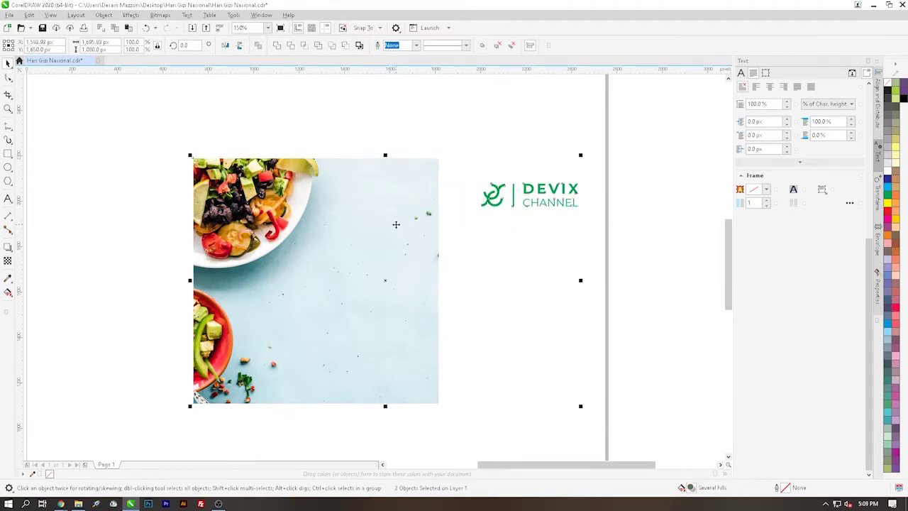
key(t)
key(r)
click(448, 191)
scroll(406, 159, up, 2)
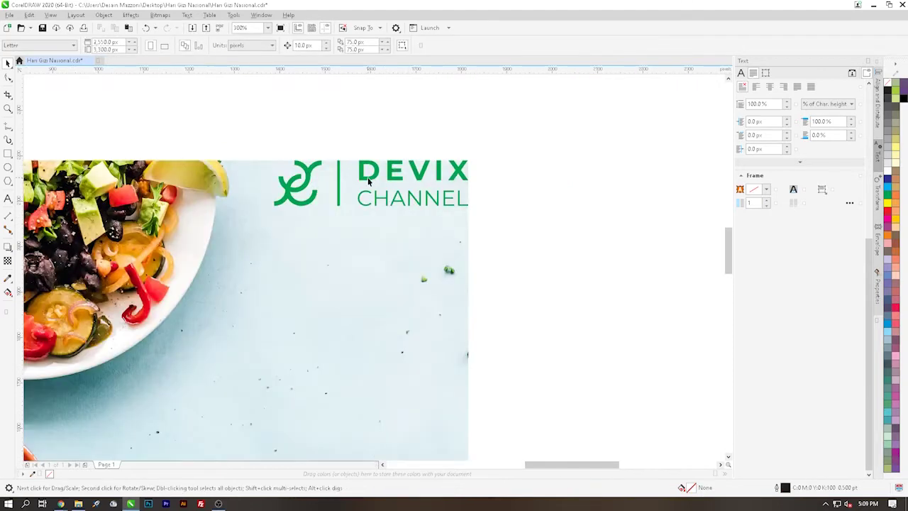
Shrink the logo to about 269 px wide, keeping it in the photo's top-right corner
click(279, 204)
drag(270, 207, 367, 209)
scroll(361, 211, down, 2)
scroll(342, 189, up, 1)
scroll(364, 209, down, 1)
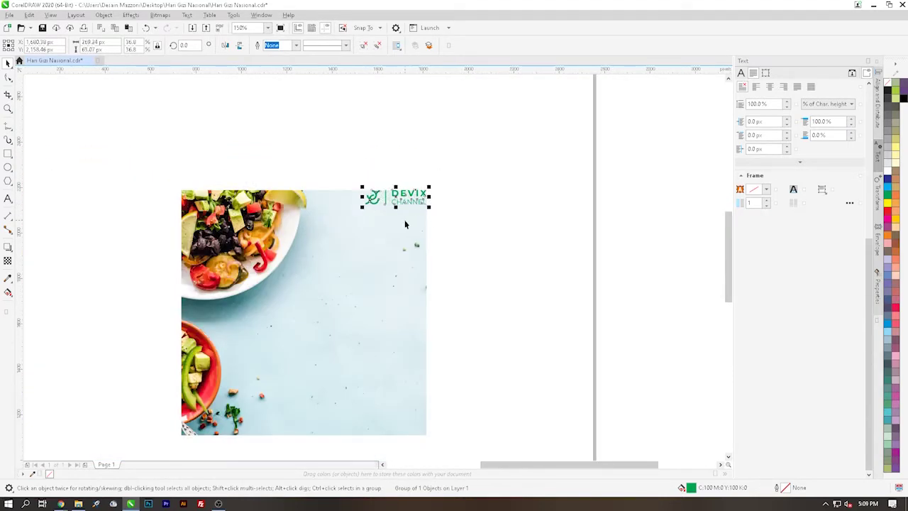
scroll(406, 224, up, 1)
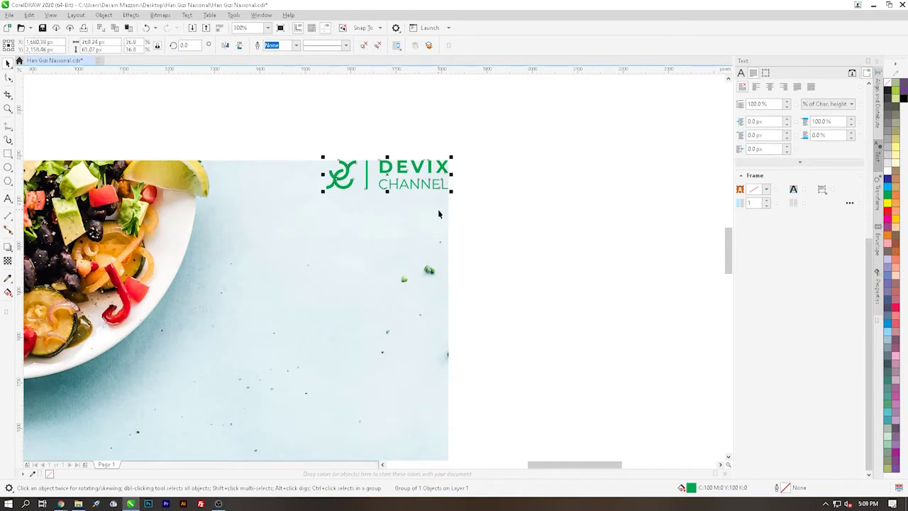
Move the logo 40 px down and 40 px left to leave a margin from the photo's corner
key(Down)
key(Down)
key(Down)
key(Down)
key(Left)
key(Left)
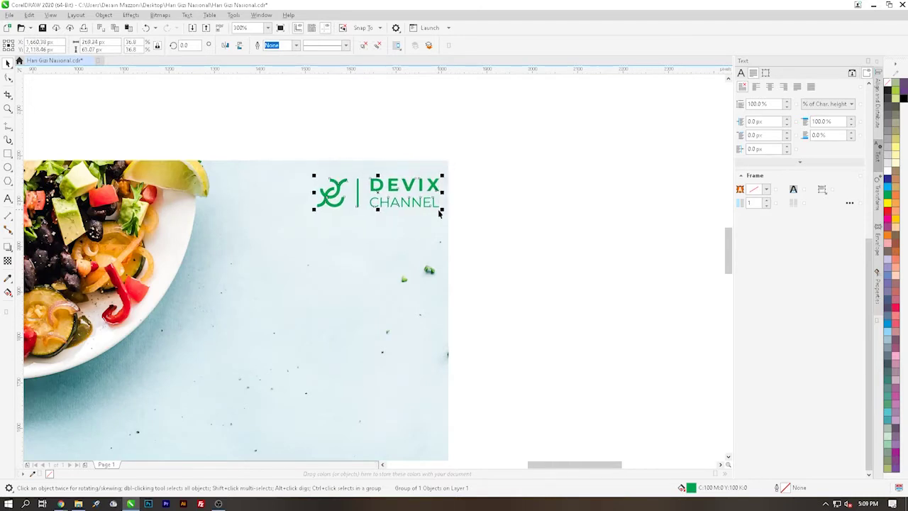
key(Left)
key(Left)
click(462, 211)
scroll(423, 254, down, 1)
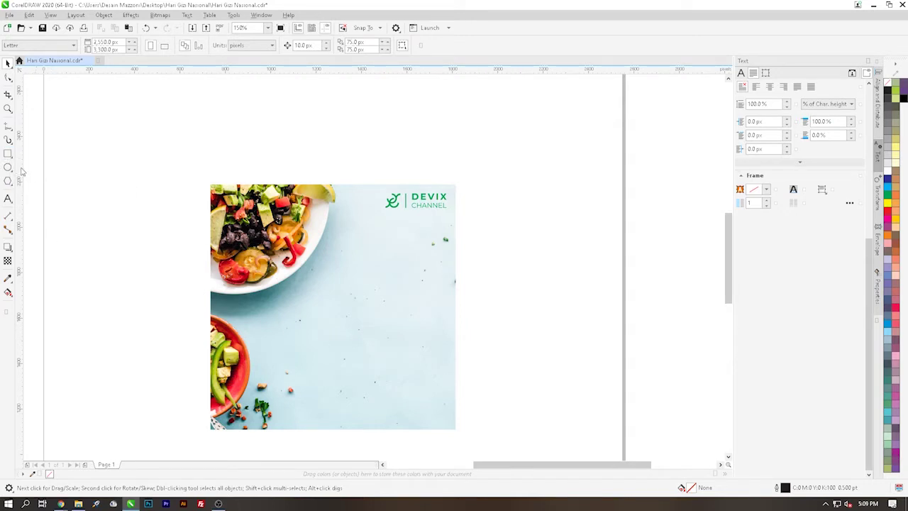
Open the photo square's PowerClip contents for editing
click(234, 243)
right_click(235, 200)
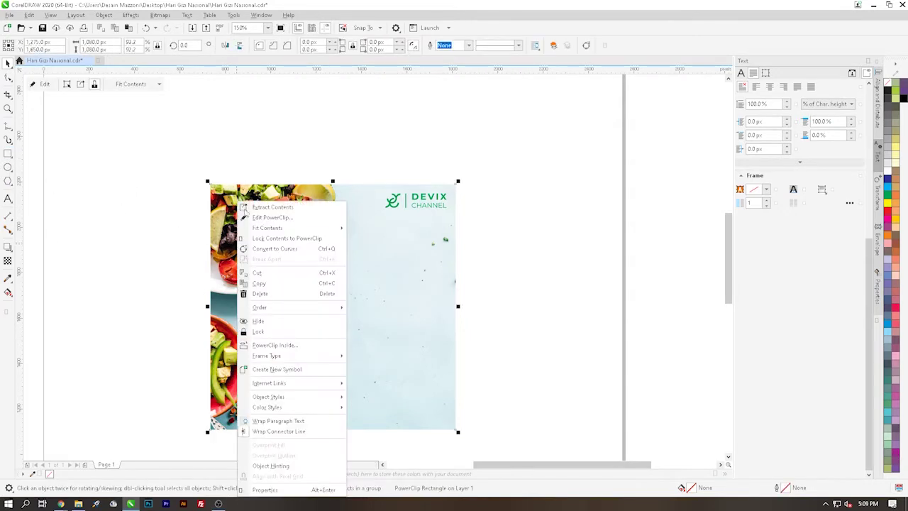
click(262, 207)
Draw a circle about 802 px in diameter and move it over the plate in the photo's upper-left corner
click(8, 168)
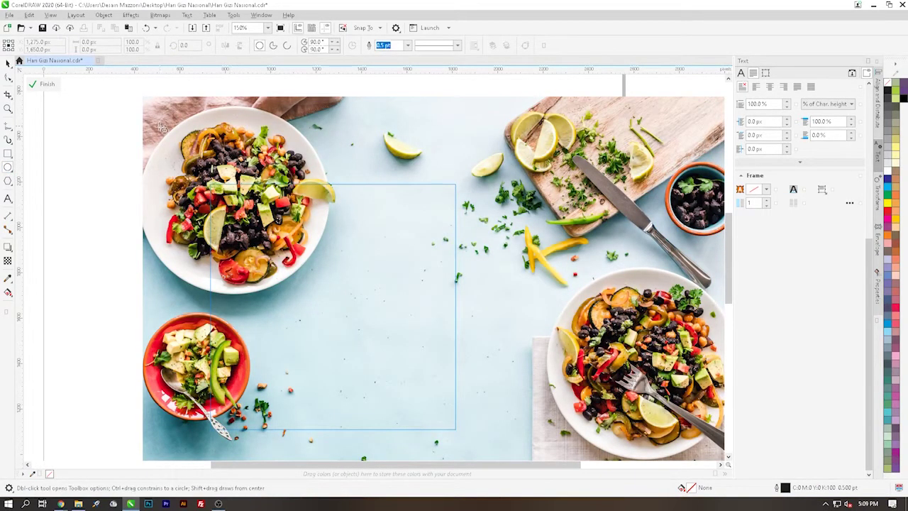
drag(160, 127, 343, 310)
click(8, 63)
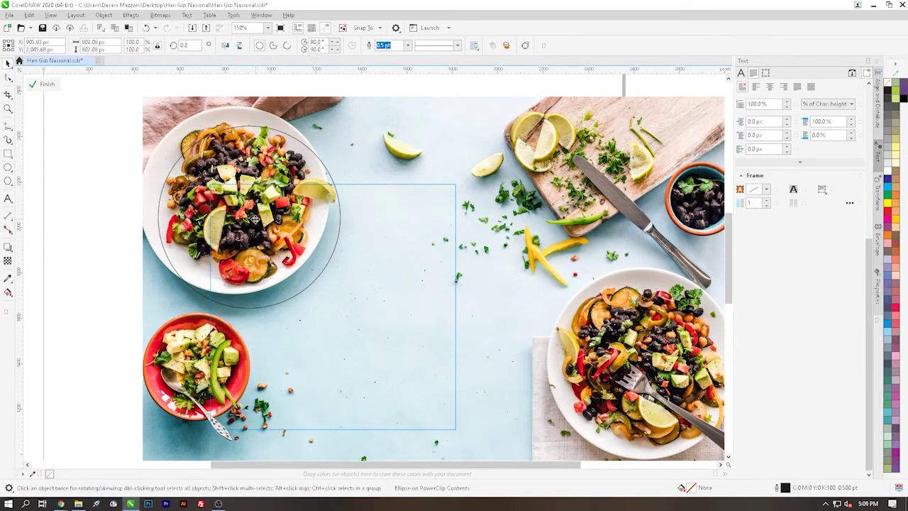
drag(257, 213, 236, 205)
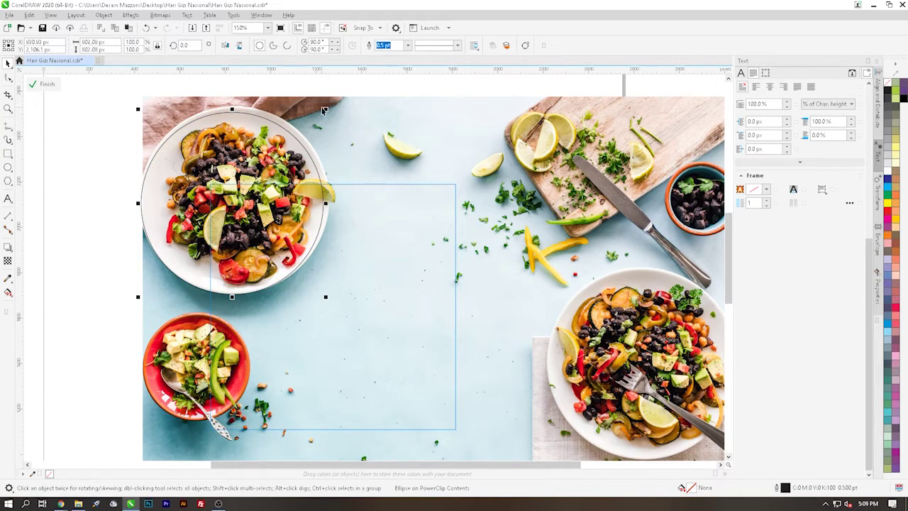
Enlarge the circle to about 829 px in diameter and shift it onto the rim of the upper-left plate
drag(324, 110, 330, 102)
scroll(277, 261, up, 2)
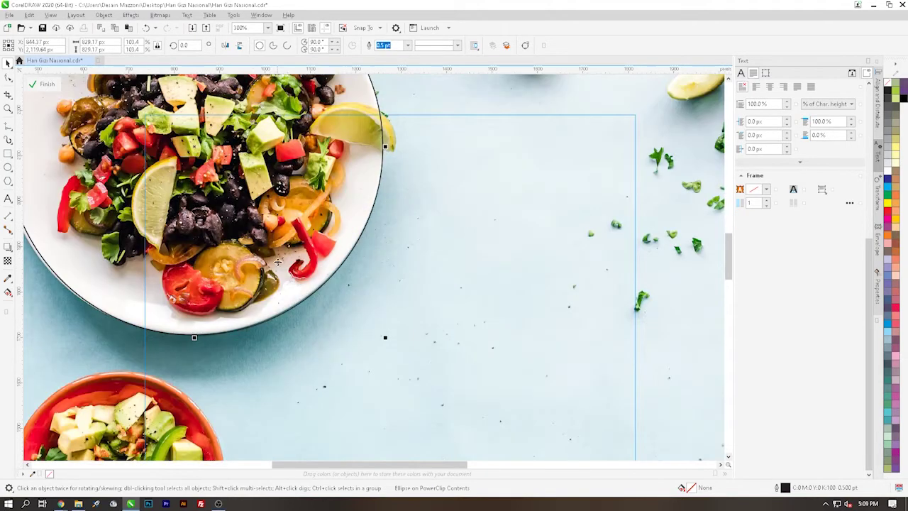
scroll(279, 268, up, 2)
drag(276, 278, 272, 280)
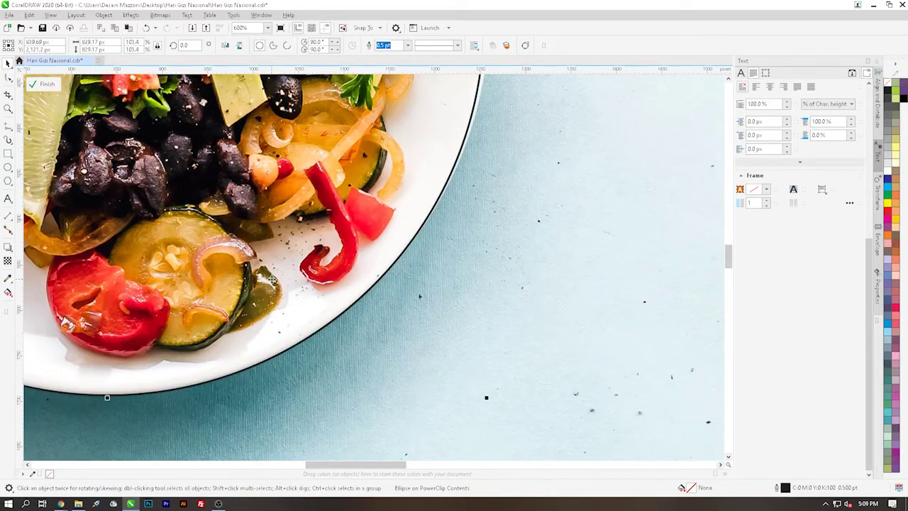
scroll(271, 279, down, 2)
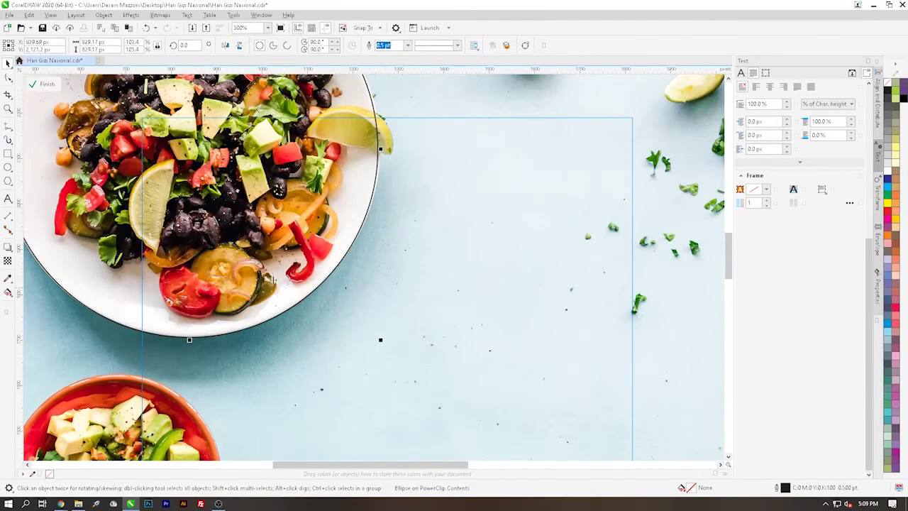
scroll(353, 188, down, 4)
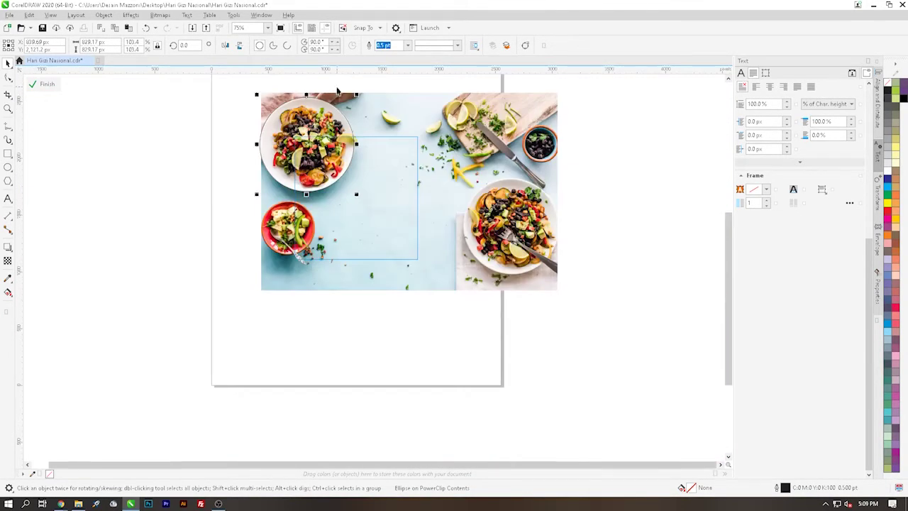
scroll(316, 106, up, 2)
scroll(316, 106, up, 2)
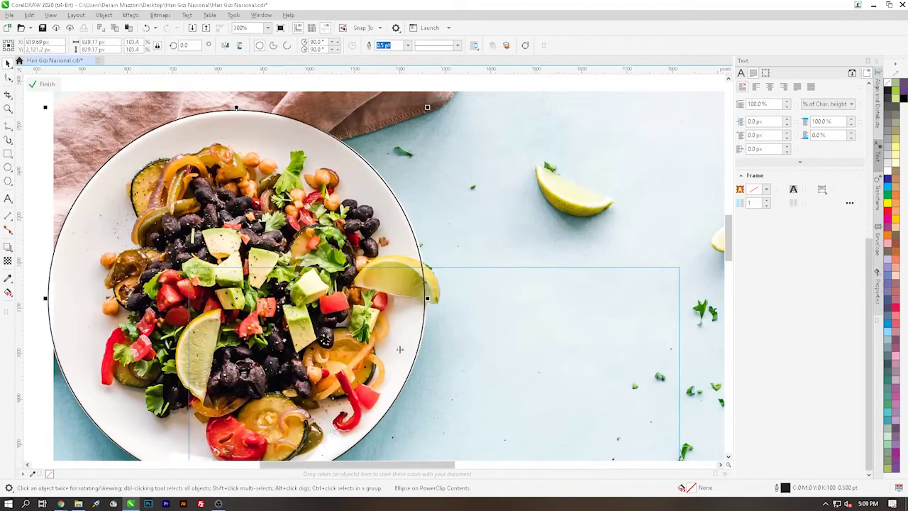
scroll(400, 349, down, 2)
scroll(333, 426, up, 2)
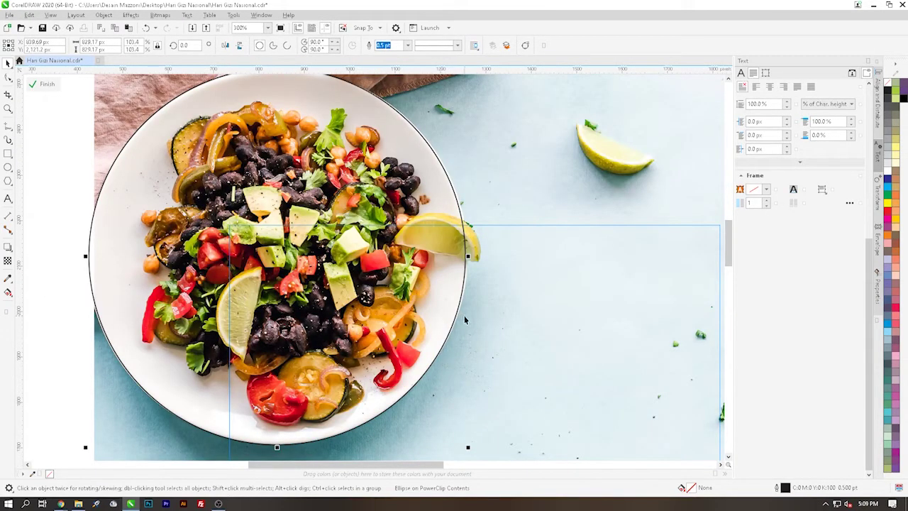
Widen the circle to about 835 px so its right side follows the plate's rim
scroll(466, 256, up, 4)
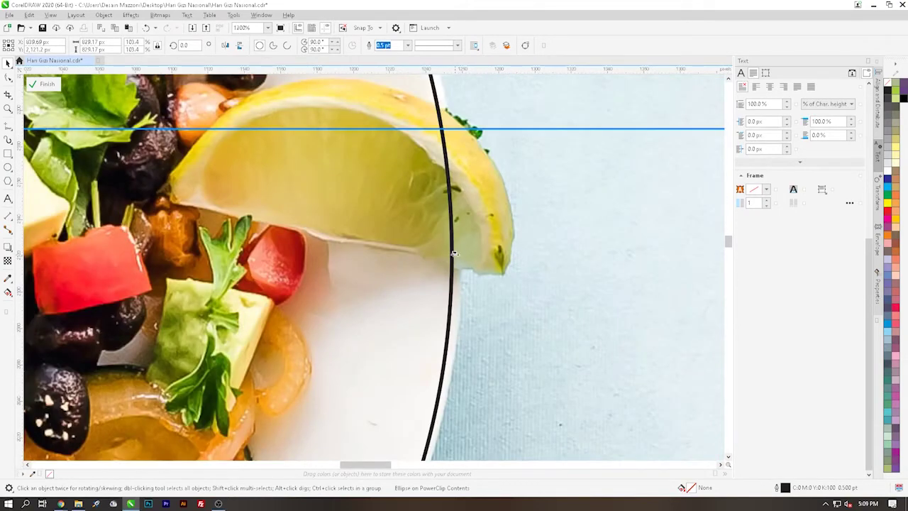
drag(454, 253, 461, 257)
scroll(461, 257, down, 5)
scroll(396, 412, up, 1)
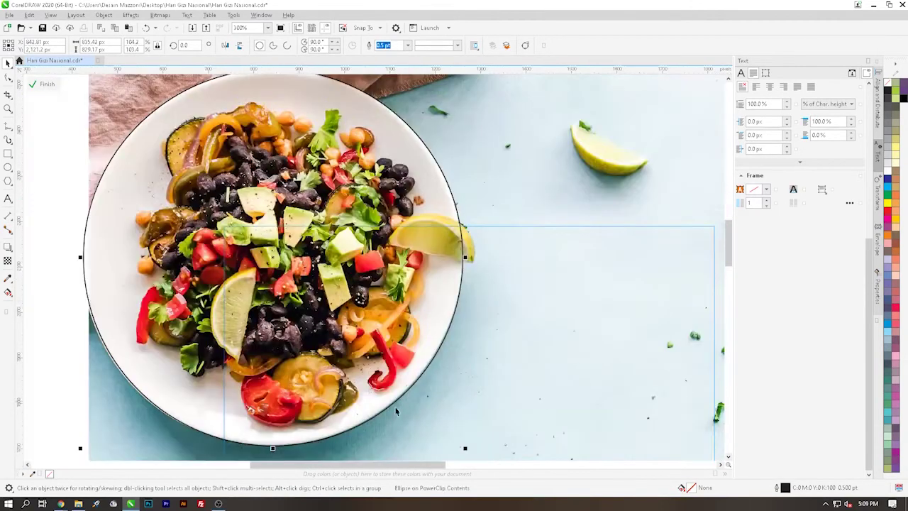
key(Left)
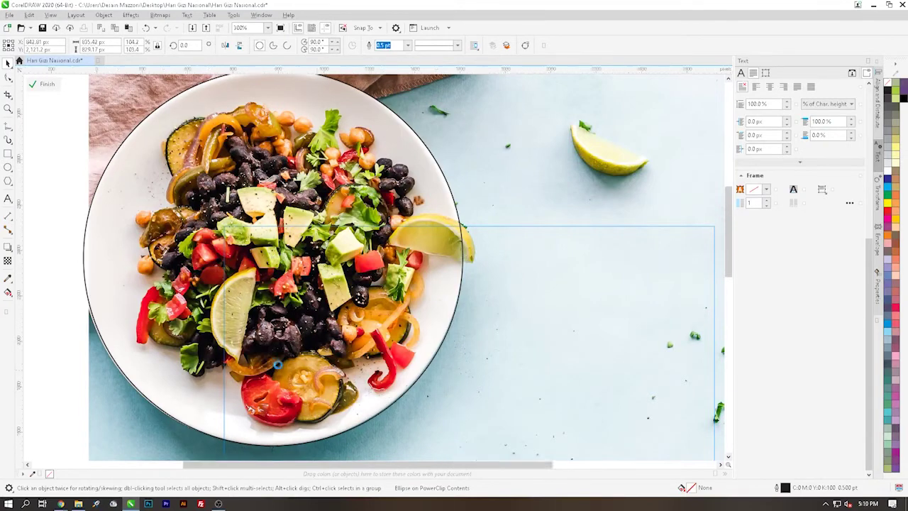
Deselect the circle and set the document's units to centimeters
scroll(305, 372, down, 2)
click(281, 191)
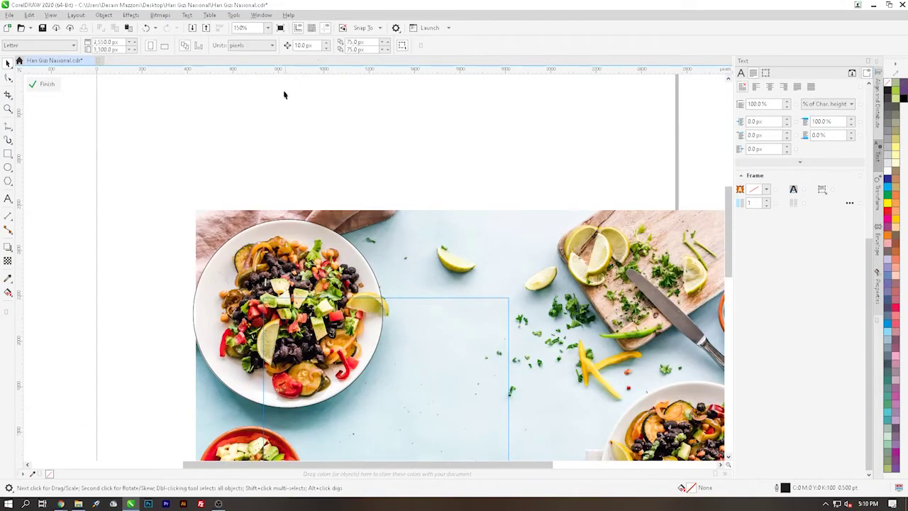
click(252, 46)
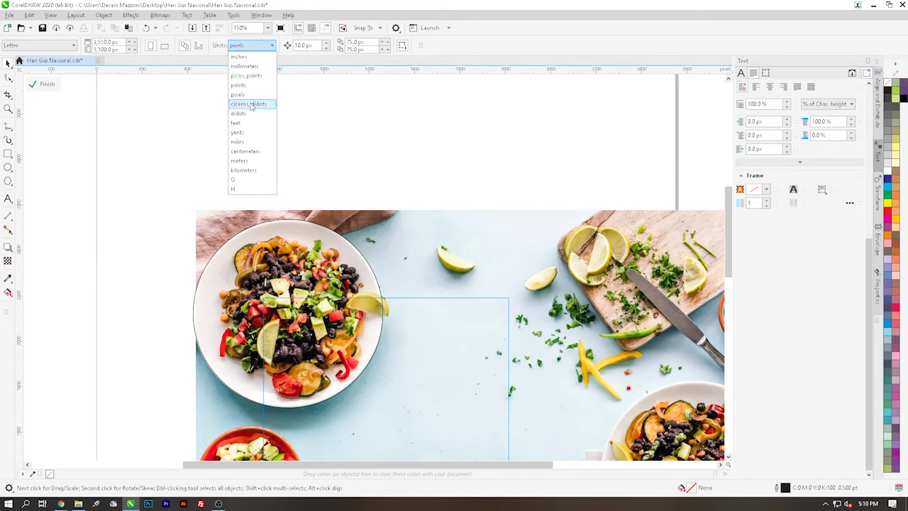
click(246, 152)
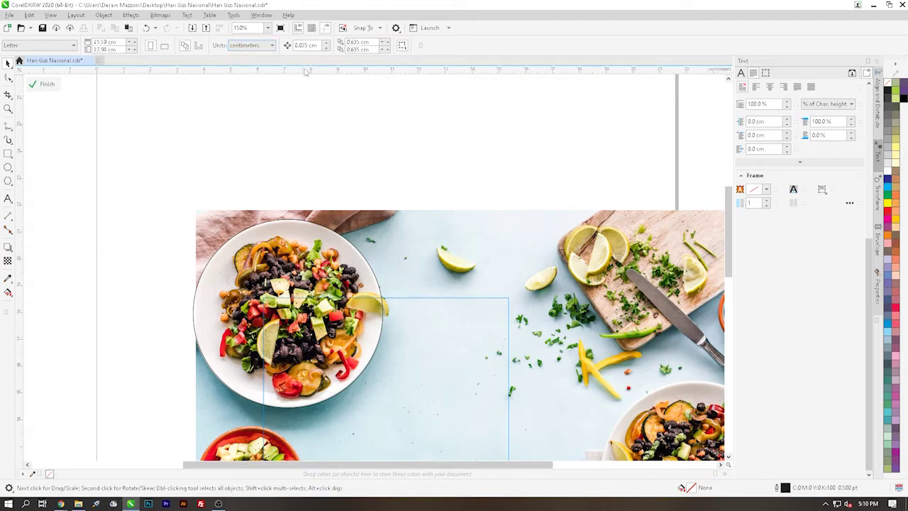
Intersect the circle with the food photo to make a cutout of the upper-left plate
scroll(366, 386, up, 2)
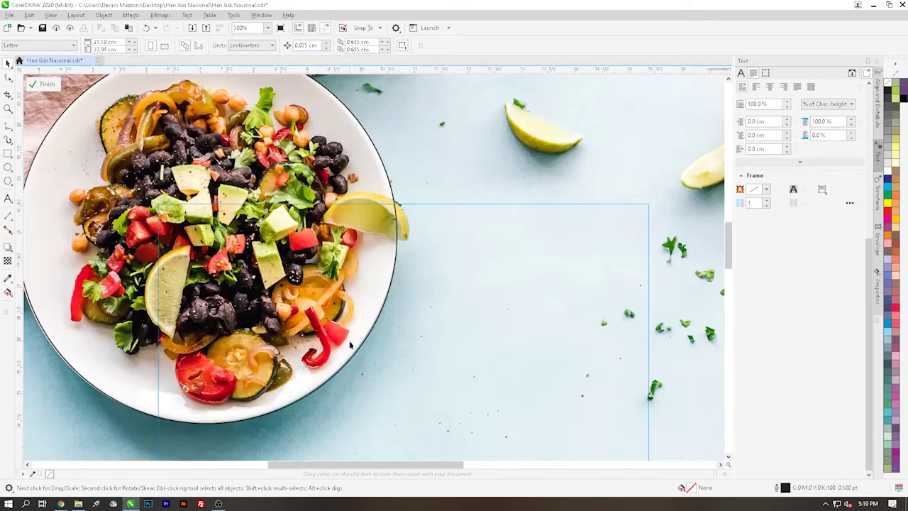
click(362, 315)
scroll(343, 364, up, 3)
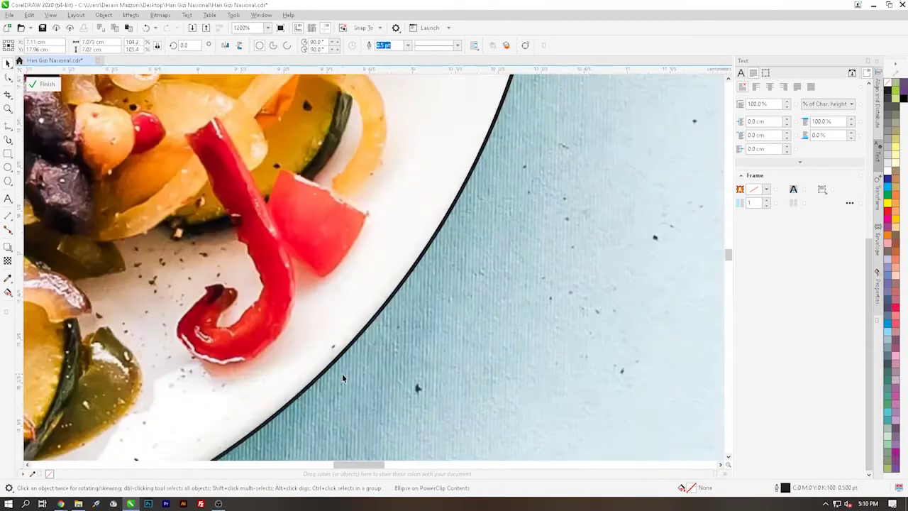
scroll(342, 369, down, 1)
scroll(354, 314, down, 4)
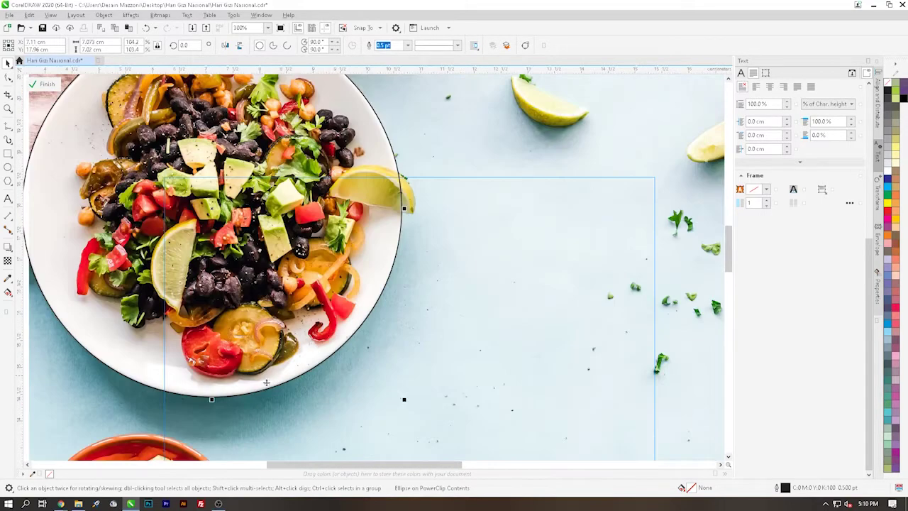
scroll(204, 411, up, 6)
scroll(208, 403, down, 6)
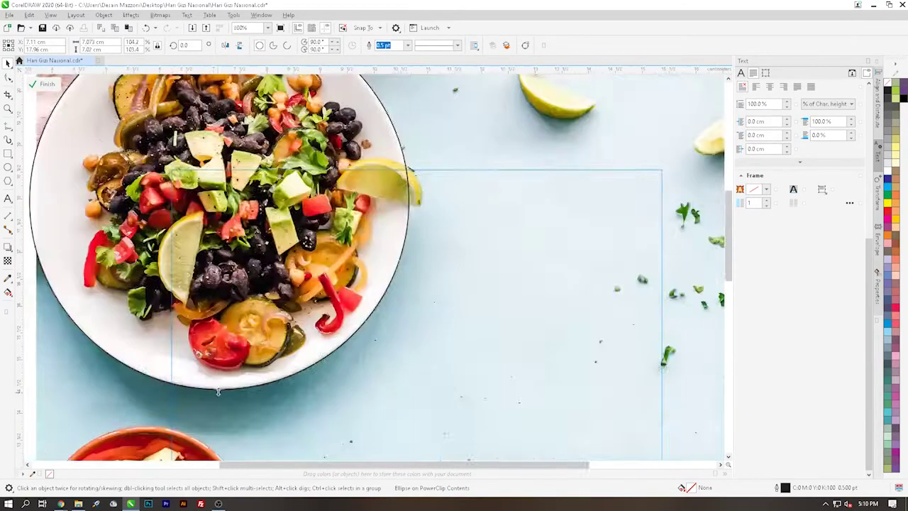
scroll(270, 376, up, 3)
scroll(269, 376, down, 2)
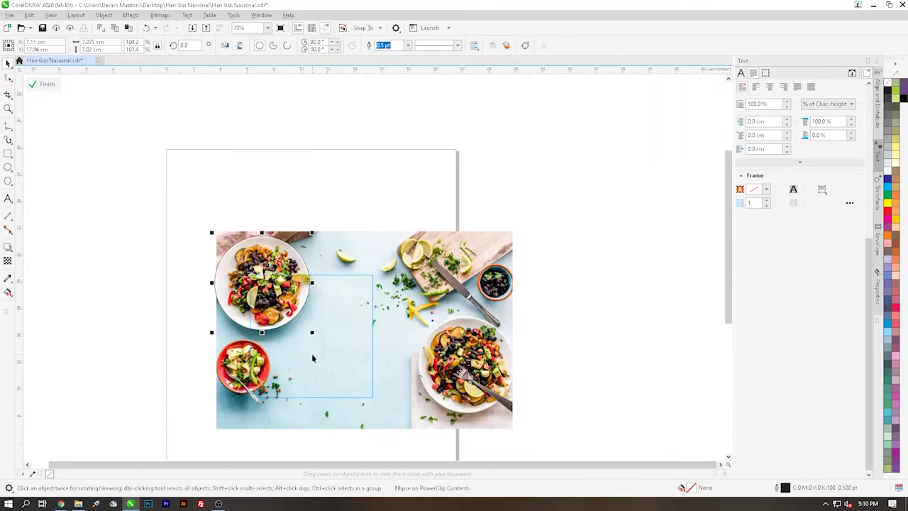
shift+click(350, 345)
click(303, 45)
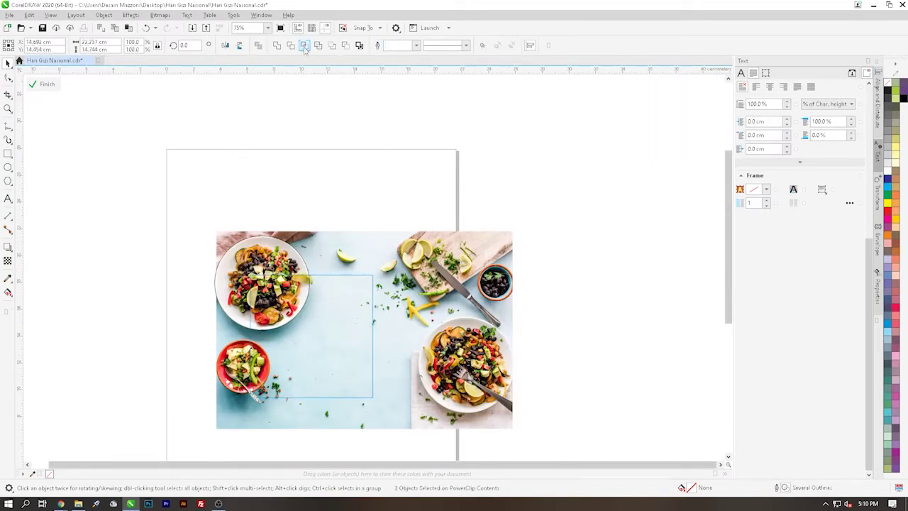
key(ctrl+z)
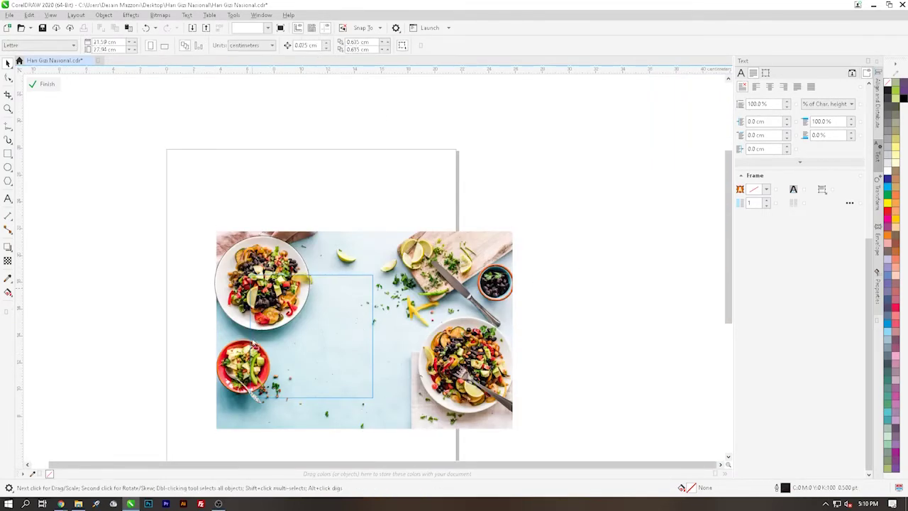
Move the circle over the red bowl and shrink it to about 4.09 by 4.06 cm
drag(247, 293, 214, 376)
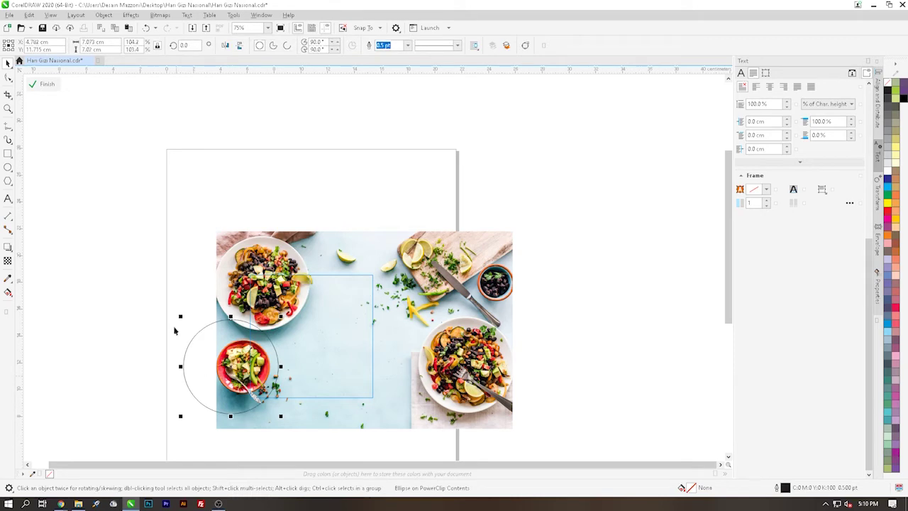
drag(181, 316, 200, 335)
scroll(230, 397, up, 2)
scroll(230, 397, up, 2)
drag(253, 361, 302, 347)
drag(399, 151, 389, 158)
drag(304, 237, 304, 238)
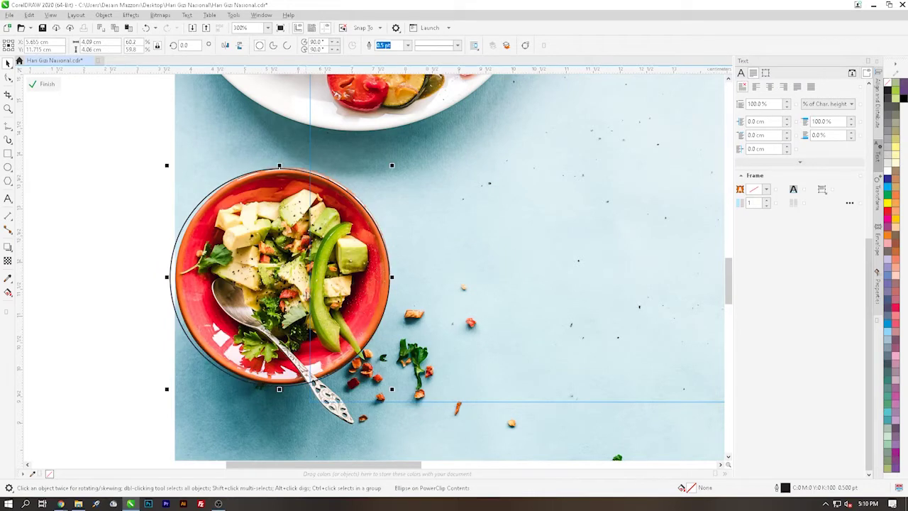
Nudge the circle up and right over the bowl and narrow it to about 4.06 cm wide
scroll(290, 323, up, 1)
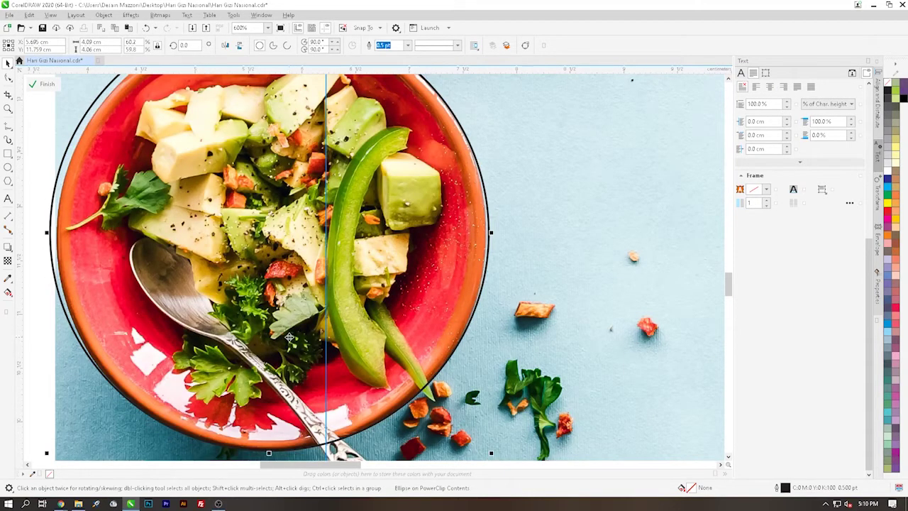
scroll(288, 335, down, 1)
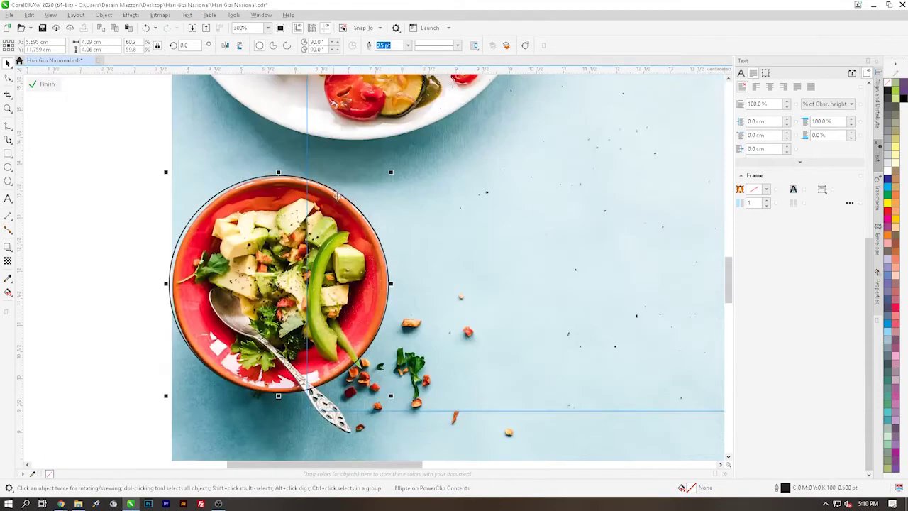
scroll(362, 285, up, 1)
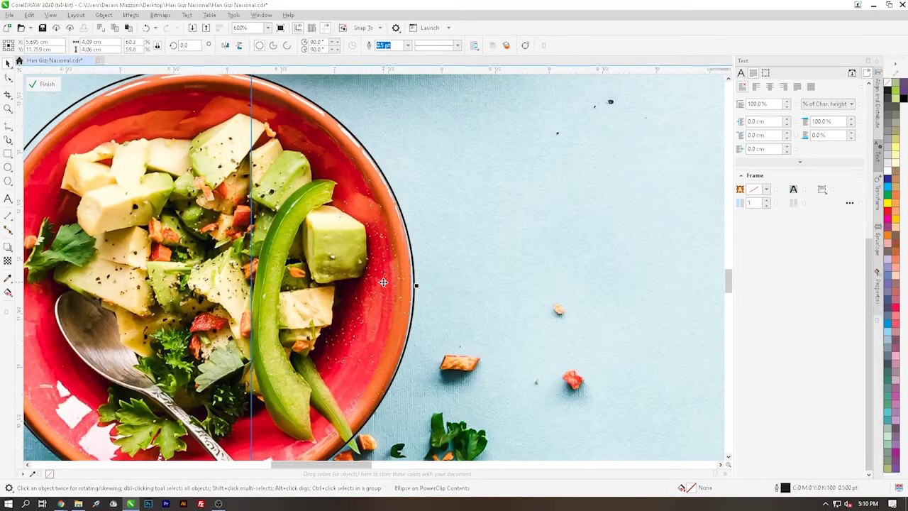
scroll(377, 287, down, 1)
scroll(378, 305, up, 1)
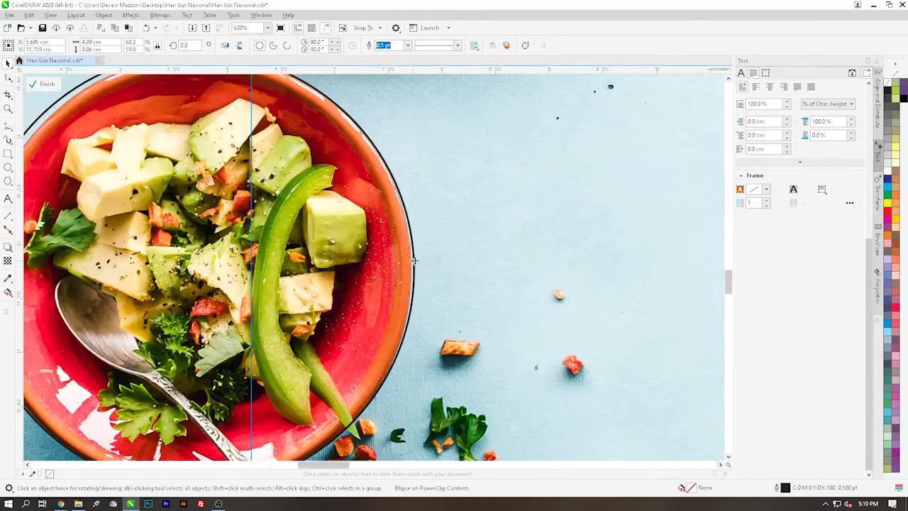
scroll(412, 282, up, 1)
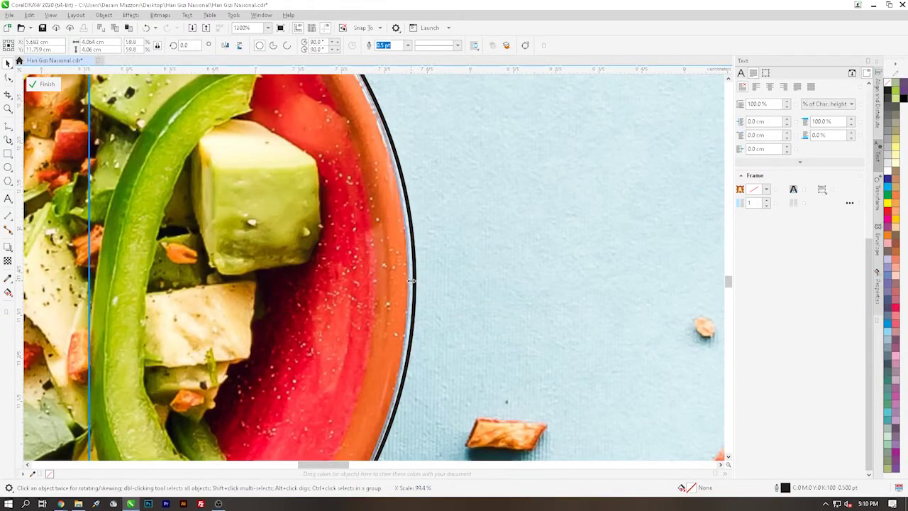
scroll(407, 286, down, 3)
Nudge the circle about 0.025 cm right and narrow it to about 4.04 cm to fit the bowl's rim
scroll(341, 421, up, 1)
scroll(342, 422, up, 1)
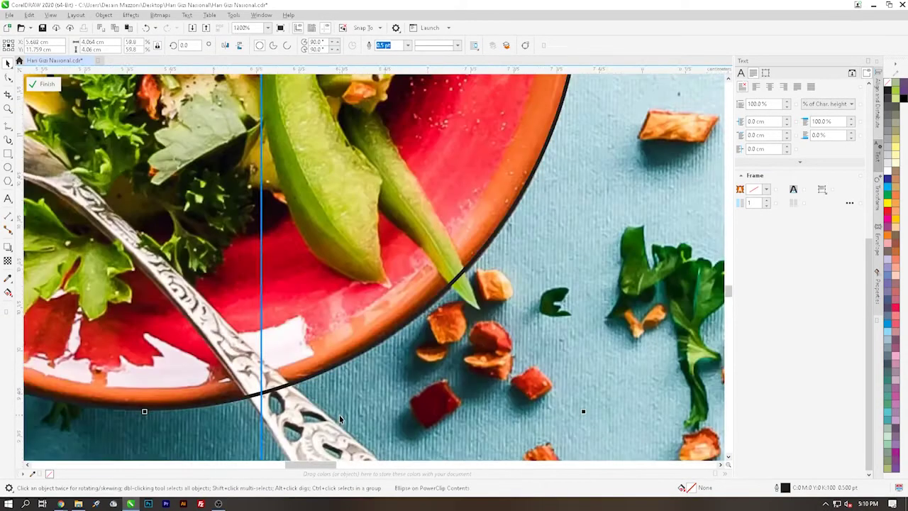
scroll(340, 409, down, 1)
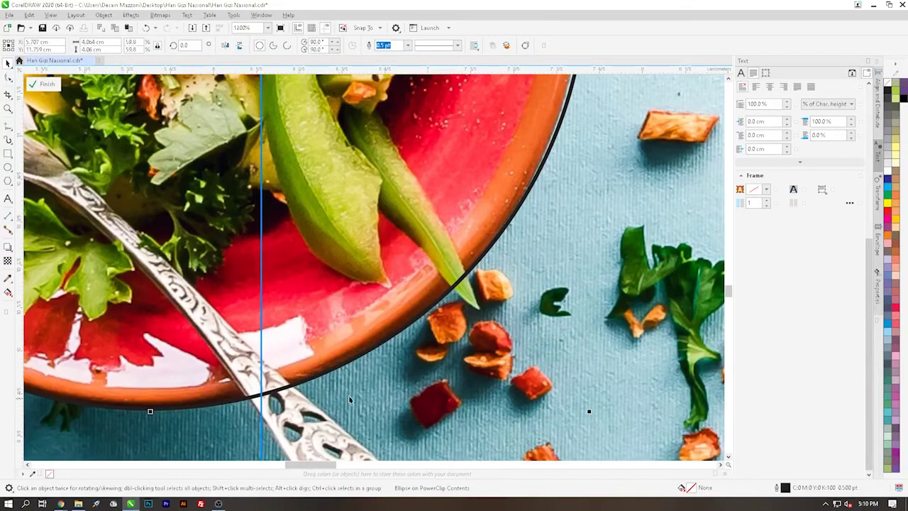
scroll(467, 207, down, 1)
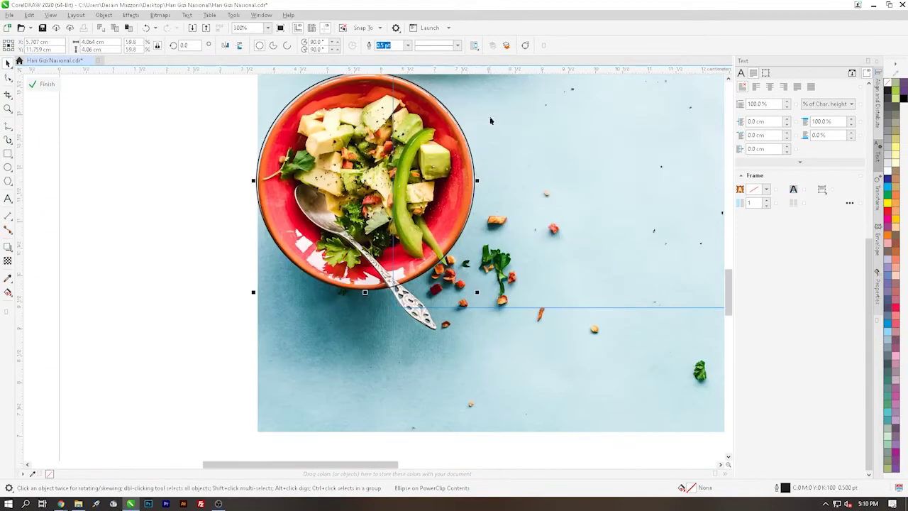
scroll(455, 246, up, 3)
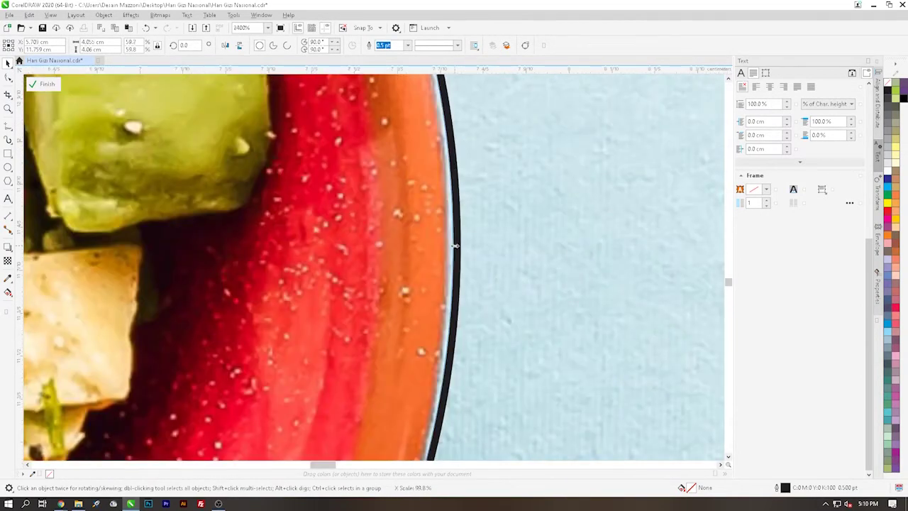
scroll(455, 246, down, 5)
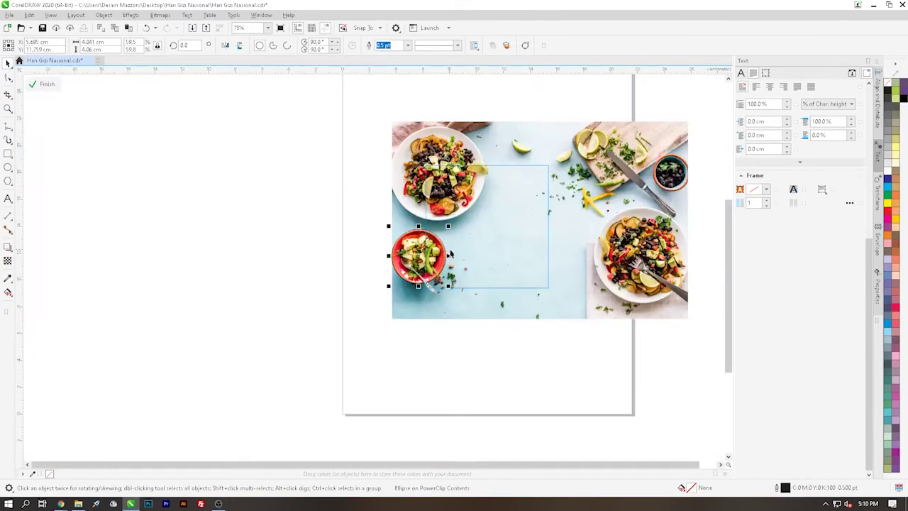
scroll(449, 253, up, 2)
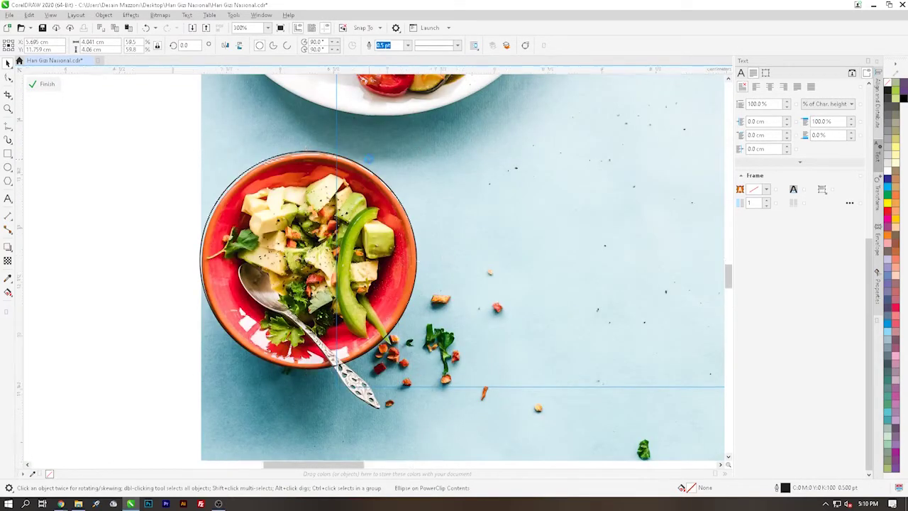
scroll(369, 166, up, 3)
scroll(362, 175, down, 7)
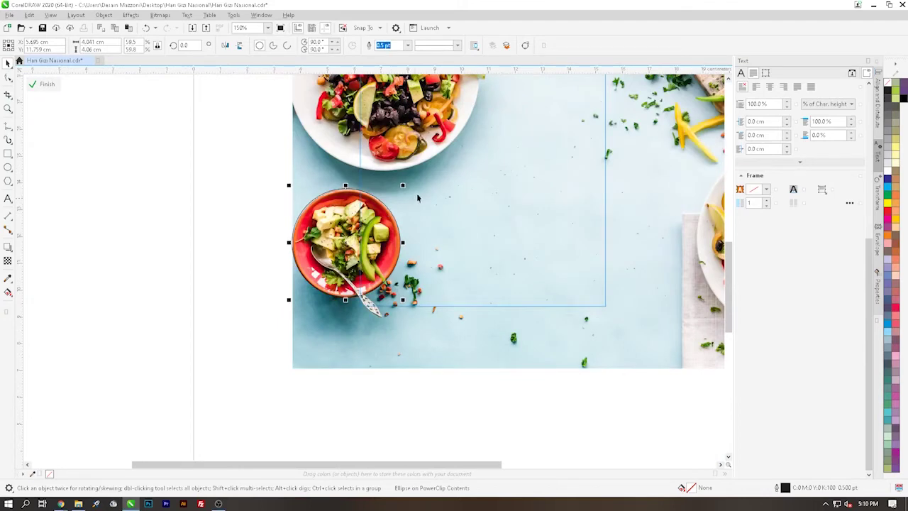
Intersect the circle with the food photo to make a cutout of the red bowl
scroll(417, 193, up, 1)
shift+click(443, 244)
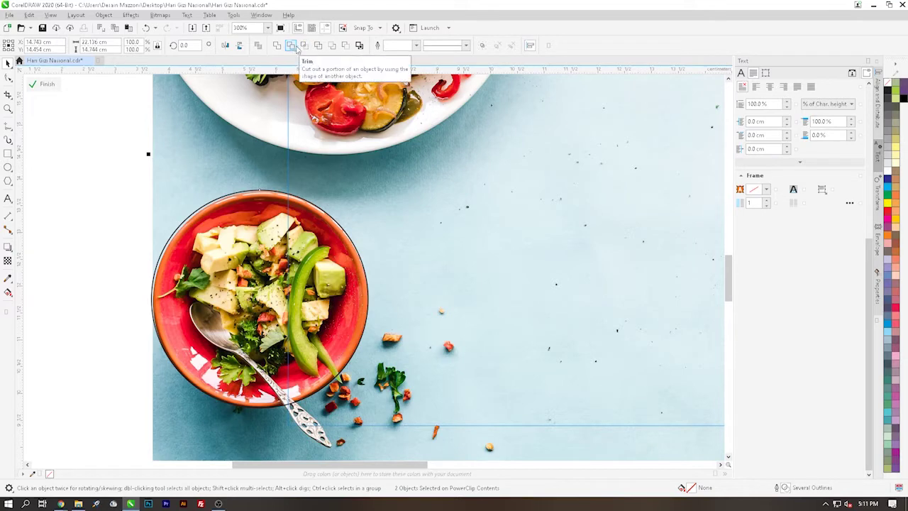
click(304, 46)
scroll(239, 198, down, 2)
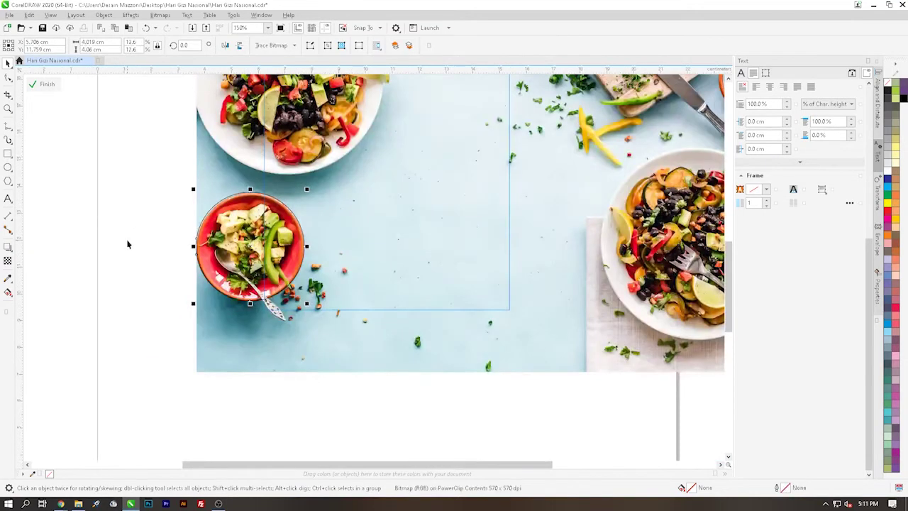
Move the leftover circle away from the red bowl to the empty area left of the food photo
click(129, 244)
click(121, 227)
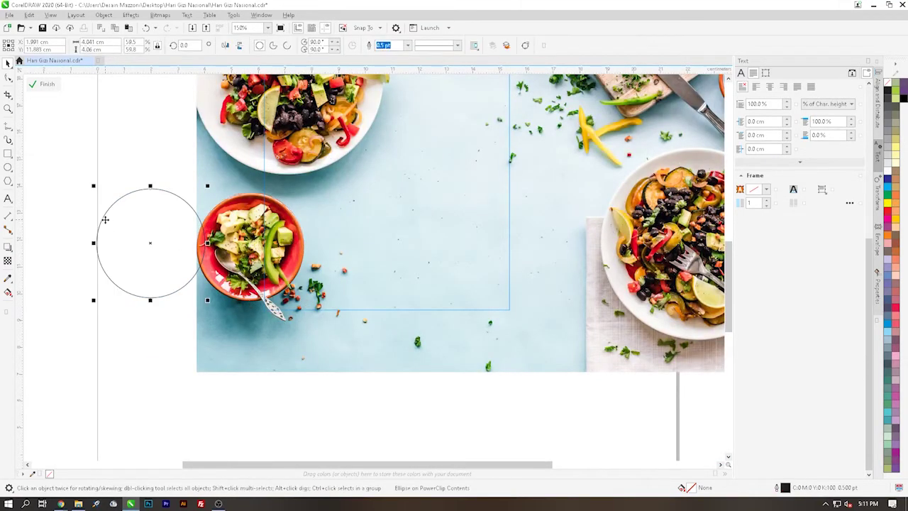
scroll(121, 228, down, 2)
drag(145, 237, 92, 243)
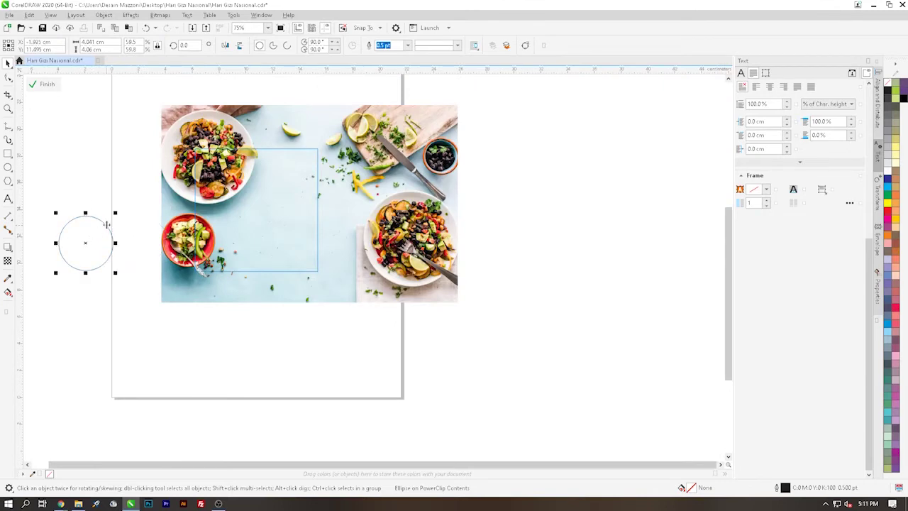
Draw a white rectangle without outline, about 9.86 cm wide and 3.88 cm tall, across the PowerClip frame beside the plate and red bowl
click(8, 153)
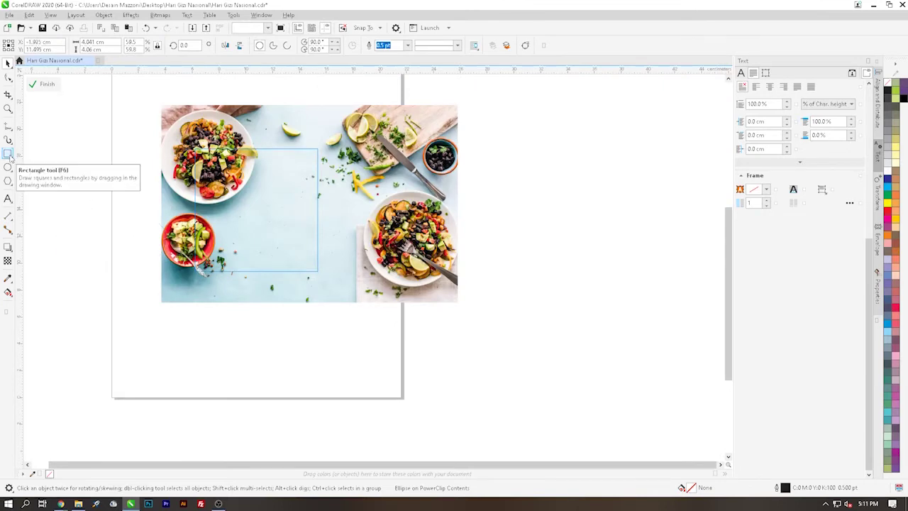
scroll(229, 202, up, 2)
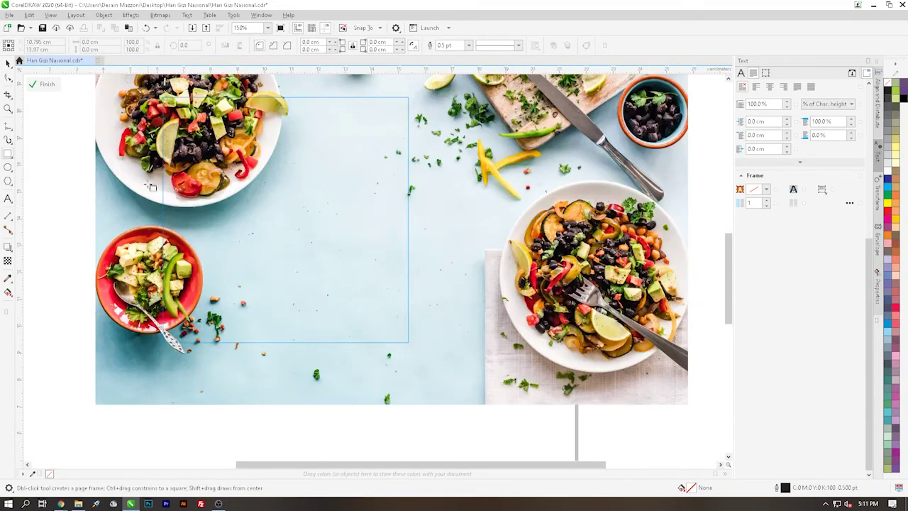
mouse_move(152, 173)
mouse_down()
mouse_move(203, 223)
mouse_move(280, 258)
mouse_move(342, 252)
mouse_move(418, 268)
mouse_up()
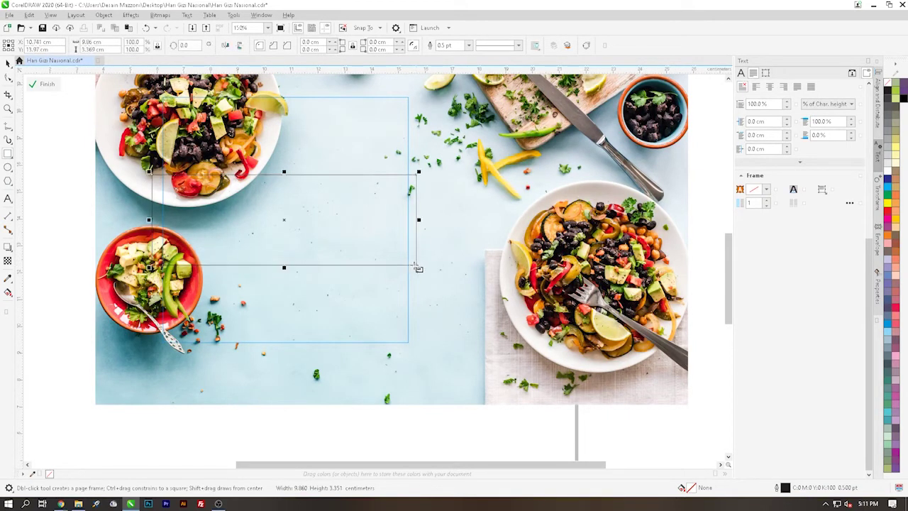
click(887, 171)
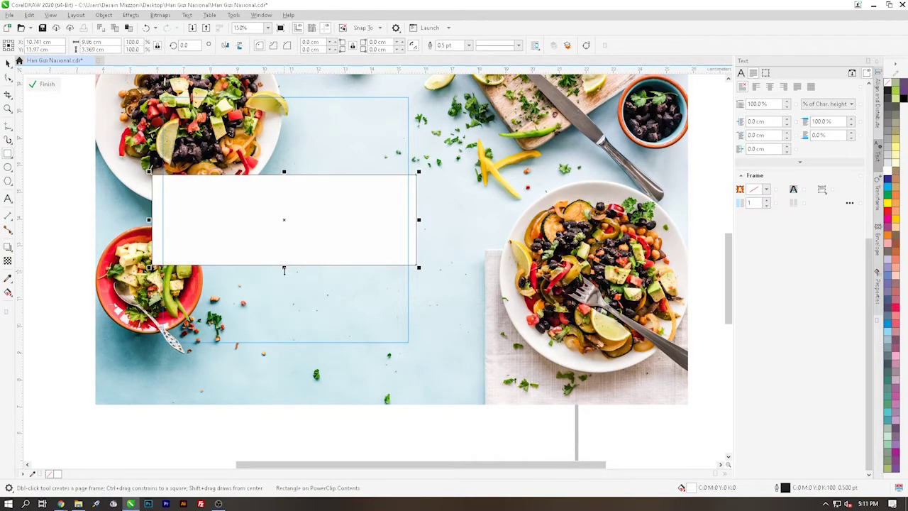
drag(284, 268, 285, 279)
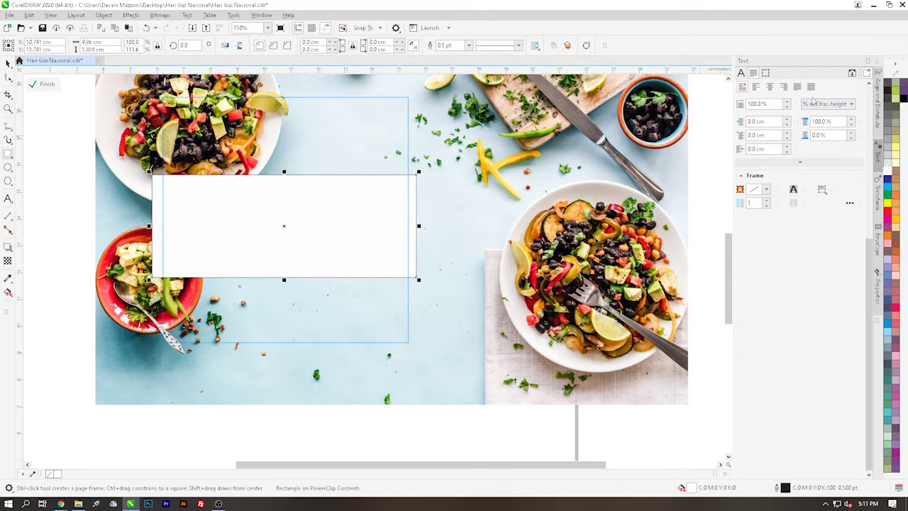
right_click(886, 81)
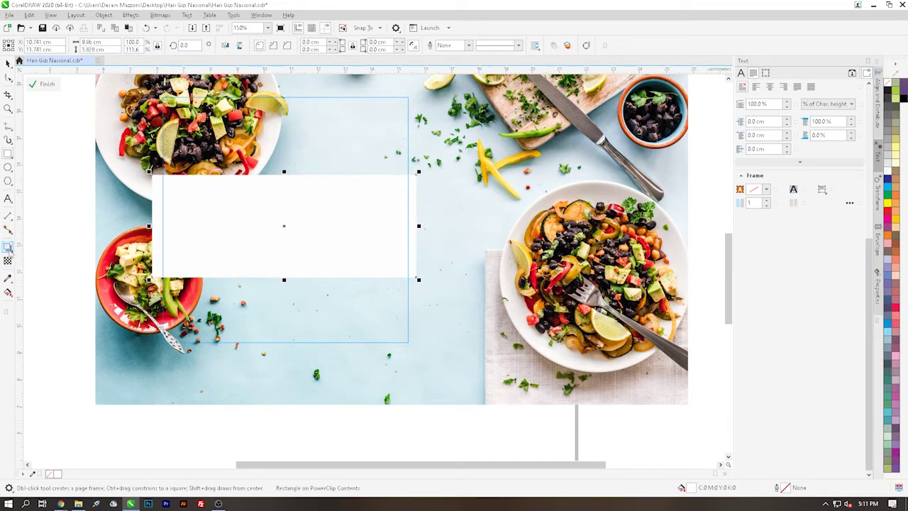
Apply a uniform transparency of 30 to the white rectangle and place it behind the plate and bowl cutouts
click(8, 260)
click(23, 44)
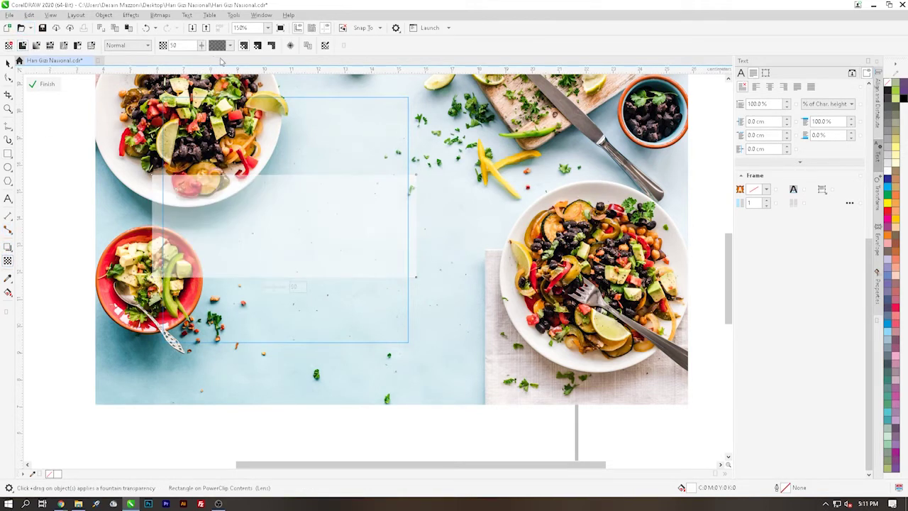
double_click(176, 45)
text(30)
key(Return)
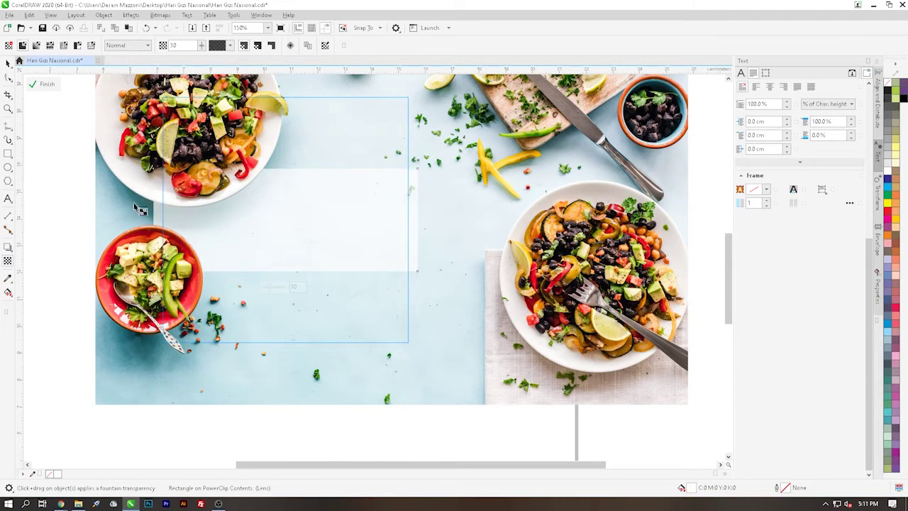
Stretch the white rectangle from its centre to about 4 cm tall and finish editing the PowerClip contents
click(8, 63)
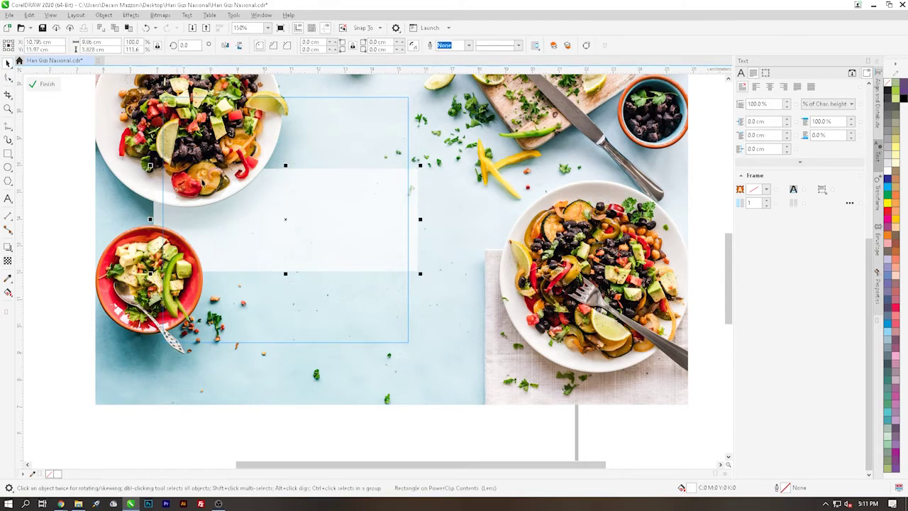
drag(285, 273, 283, 279)
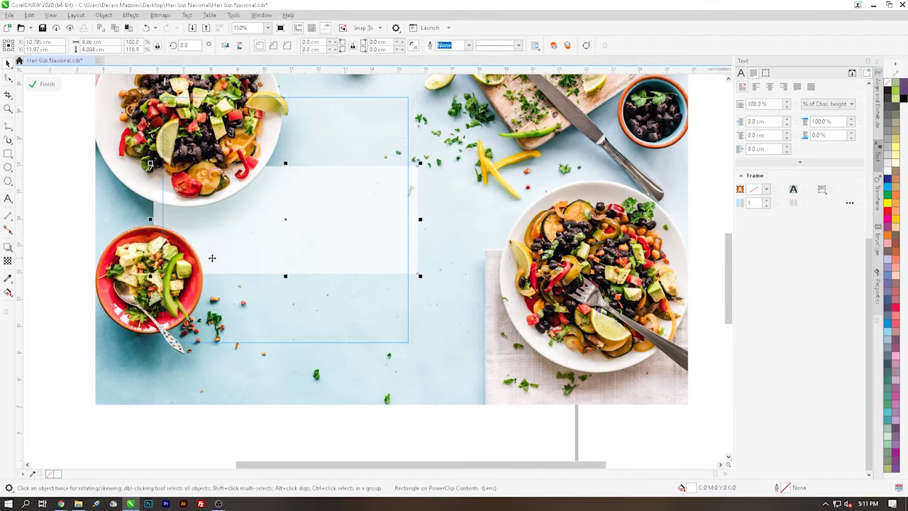
scroll(212, 258, down, 2)
click(59, 270)
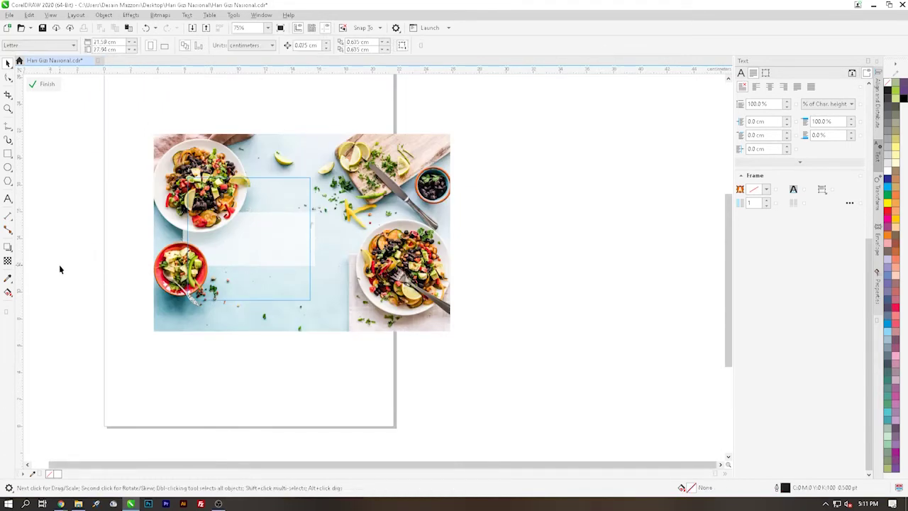
click(46, 84)
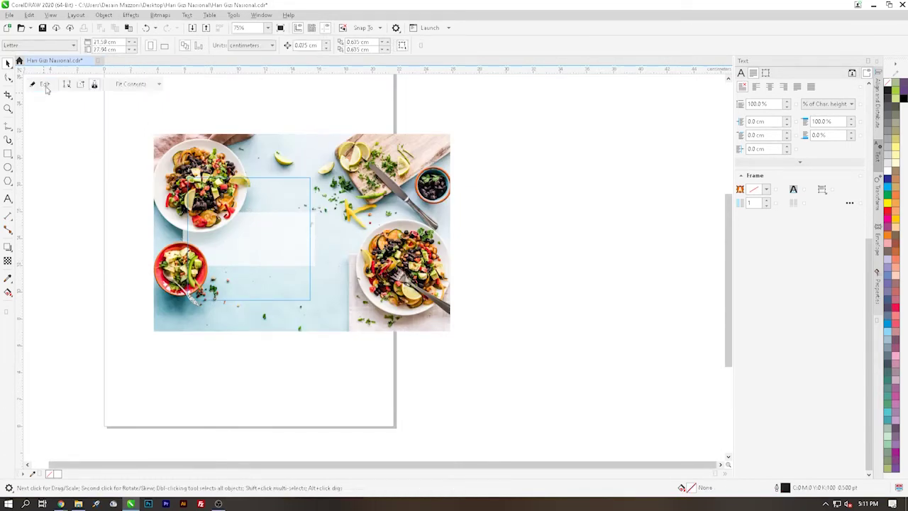
scroll(312, 204, up, 2)
click(389, 339)
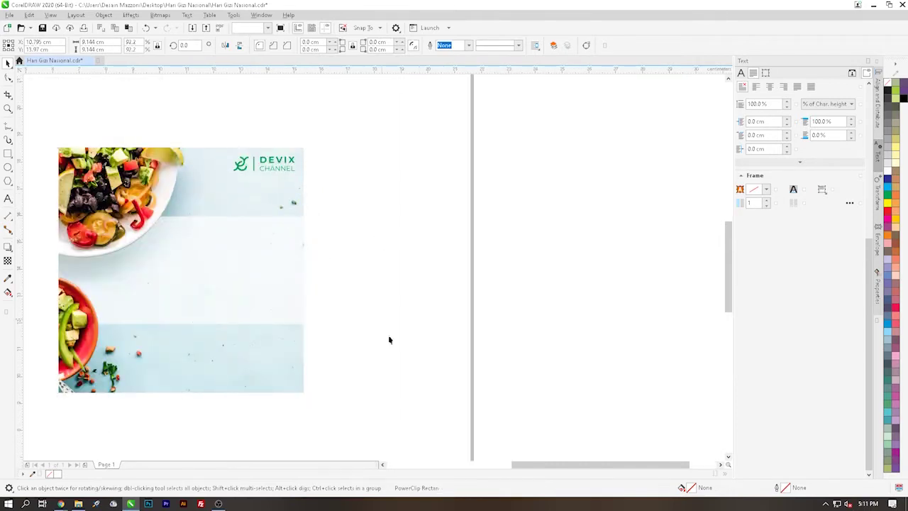
click(382, 464)
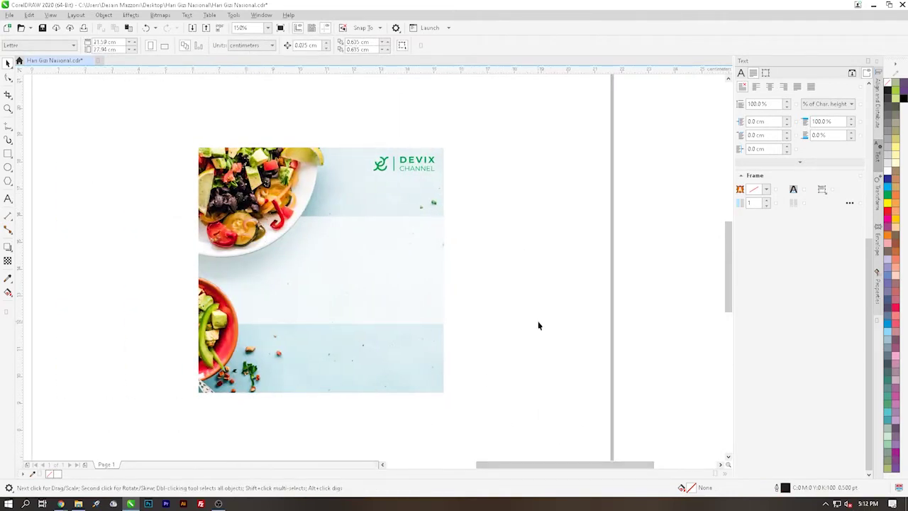
Add artistic text on the white band reading "Hari Gizi" with "NASIONAL" on a second line
click(8, 200)
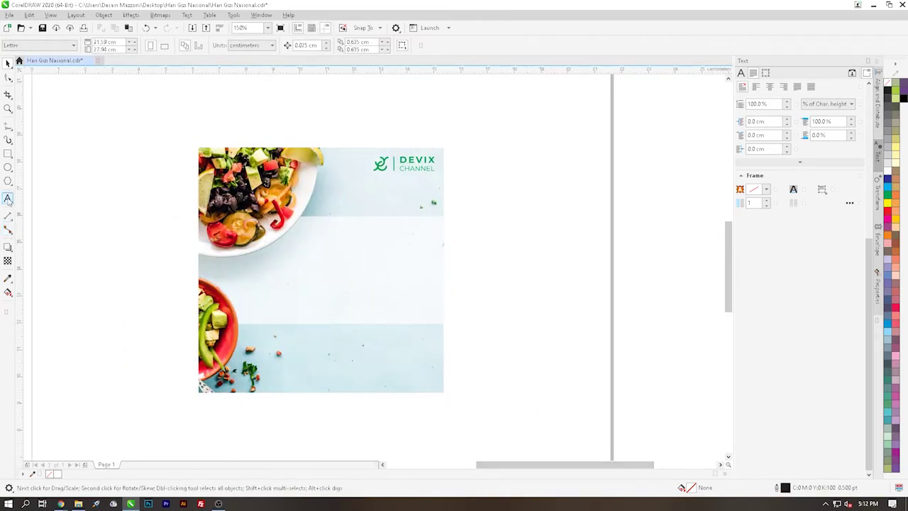
click(315, 254)
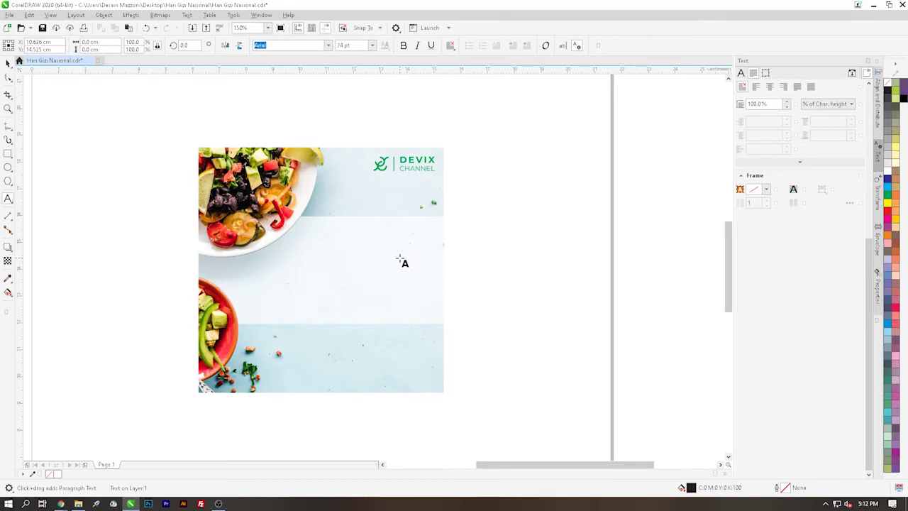
text(Hari)
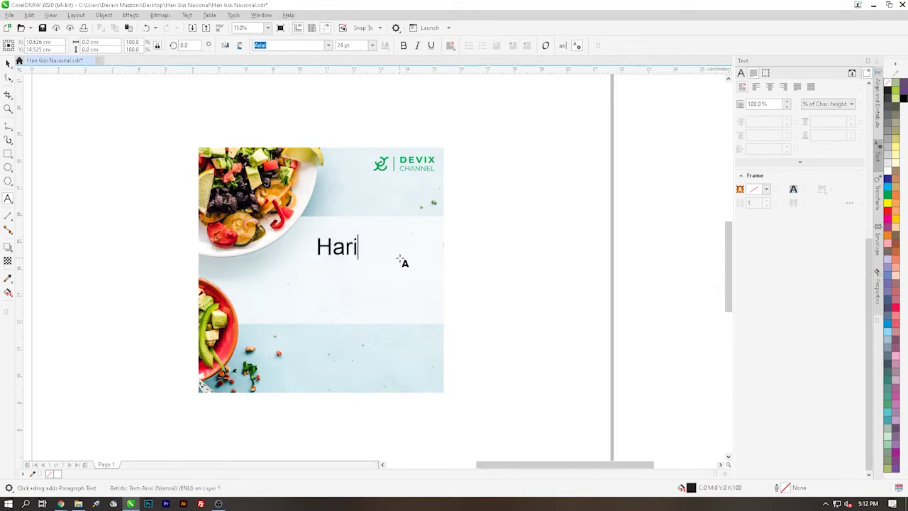
text( Gizi)
key(Return)
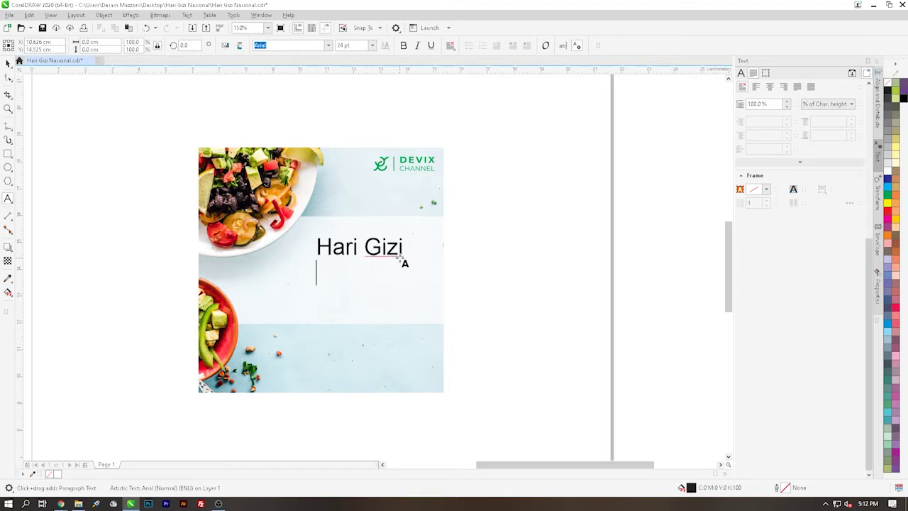
text(NASIONAL)
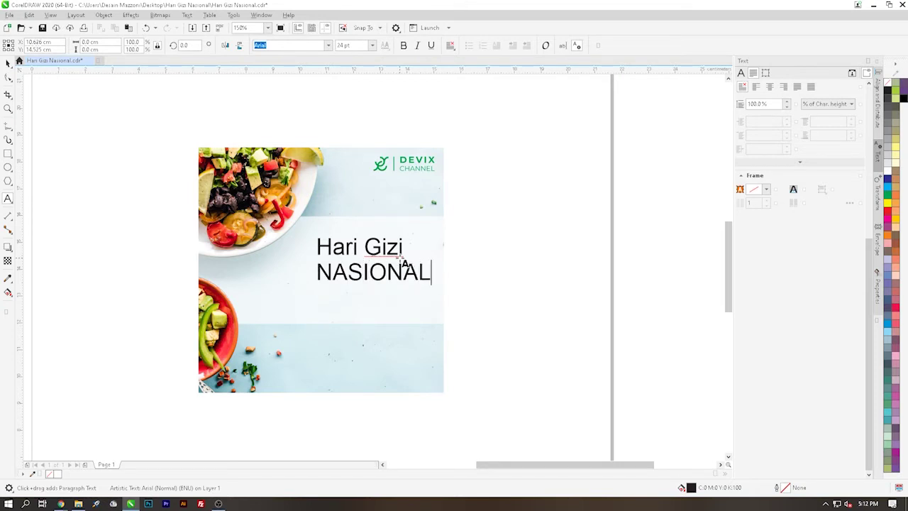
key(Return)
text(-)
key(BackSpace)
key(BackSpace)
Set the font of the "Hari Gizi" line to Caveat
click(8, 62)
click(6, 66)
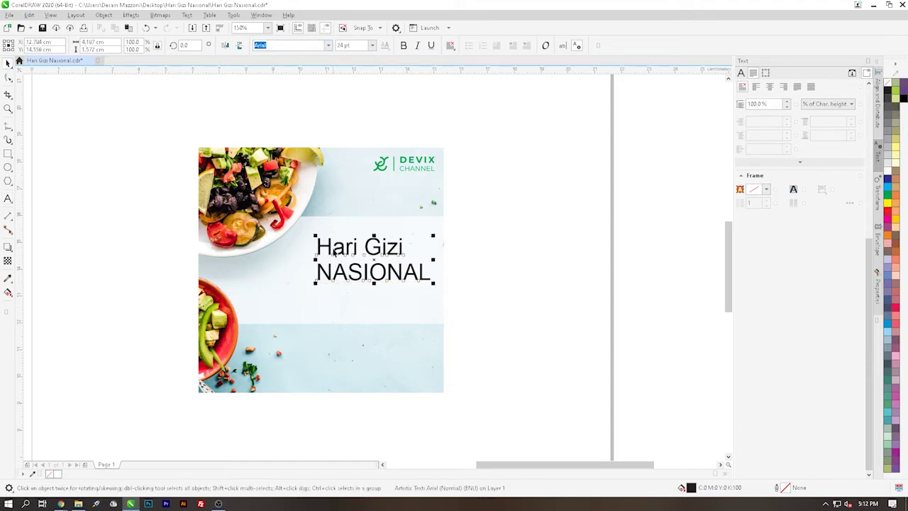
double_click(329, 245)
drag(316, 246, 405, 247)
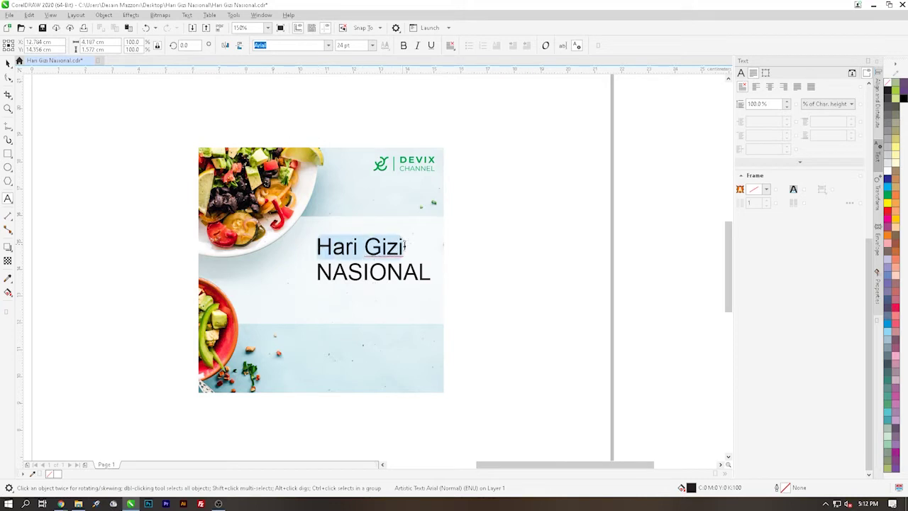
click(303, 44)
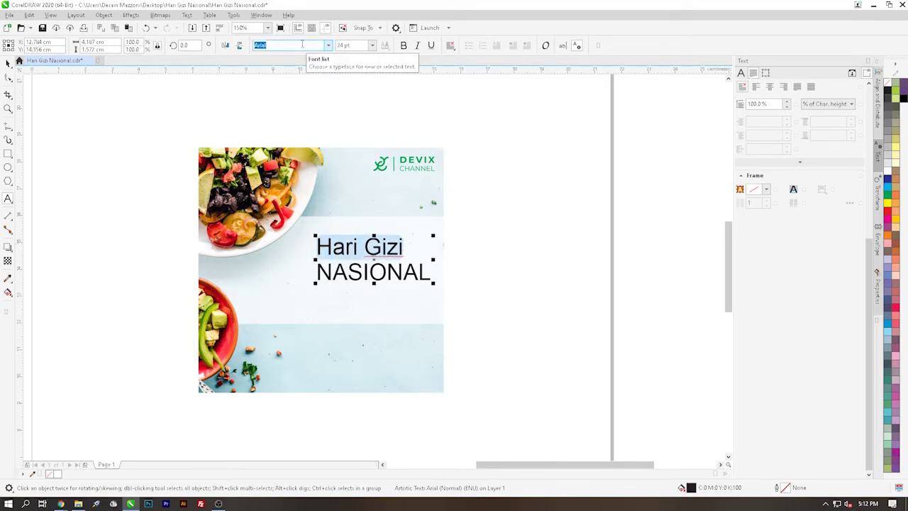
text(Caveat)
key(Return)
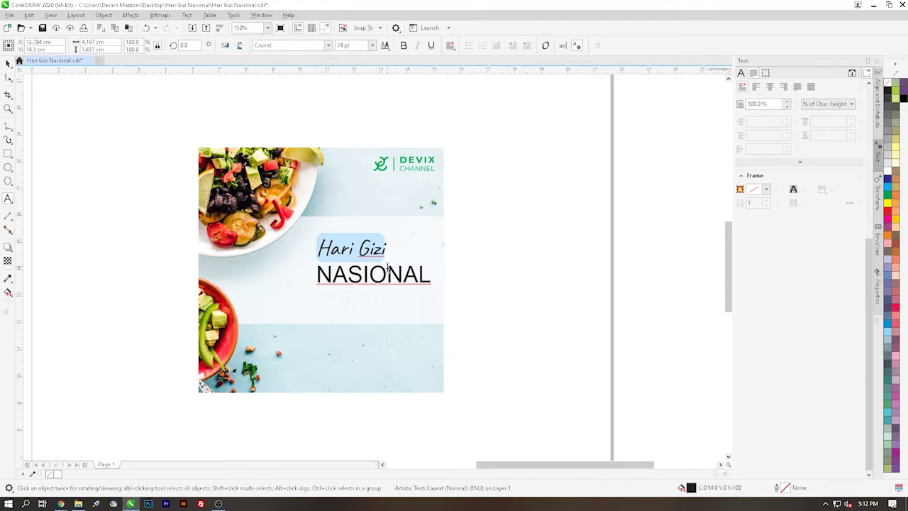
Set the word "NASIONAL" in bold Montserrat
scroll(385, 266, up, 2)
click(249, 280)
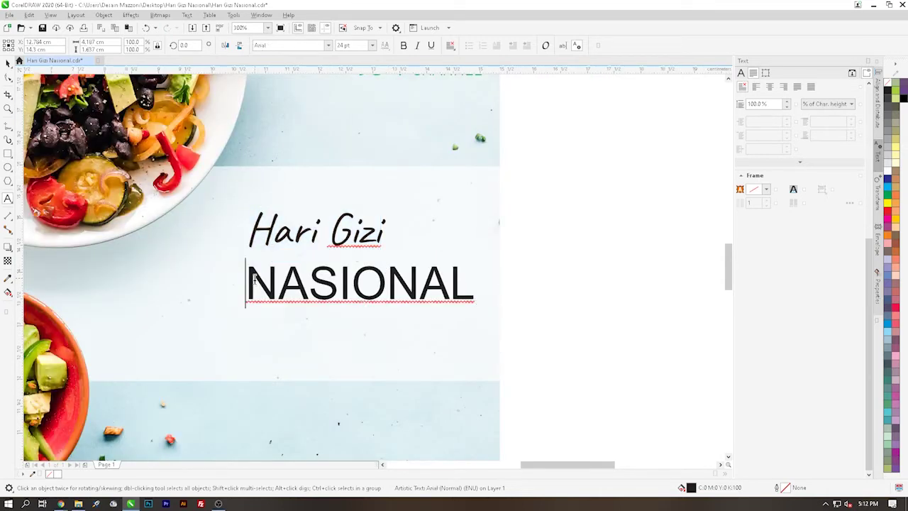
drag(251, 280, 476, 290)
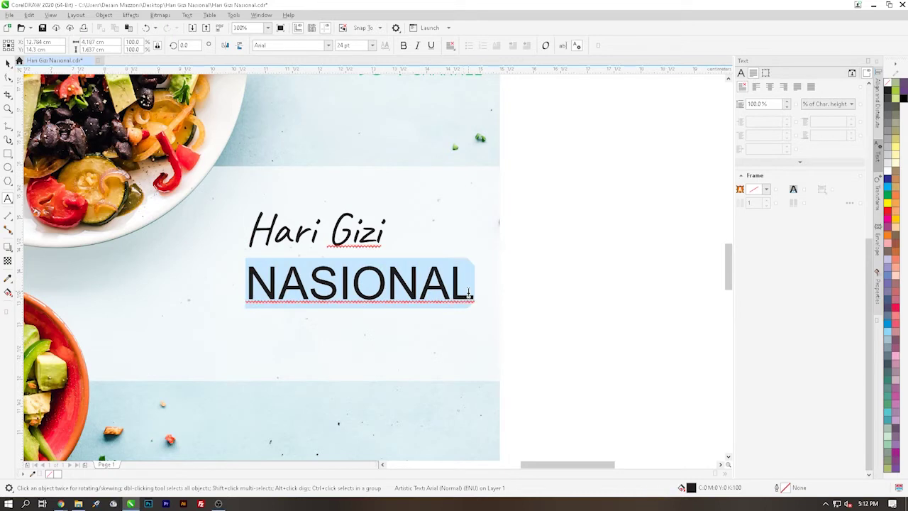
click(287, 44)
text(Mon)
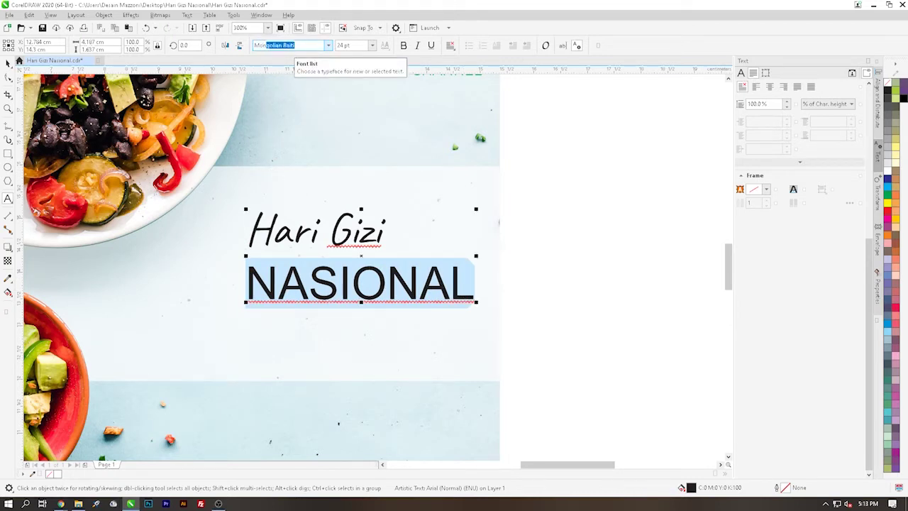
text(tserrat)
key(Return)
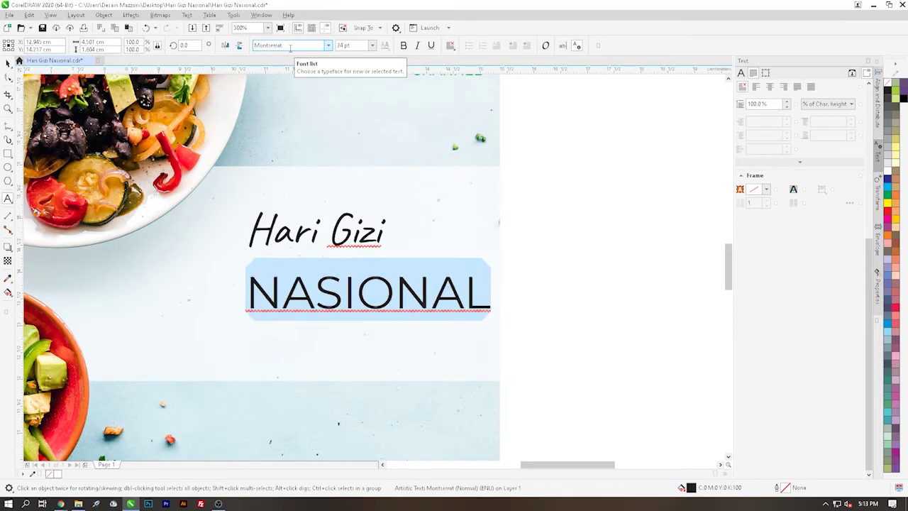
click(403, 45)
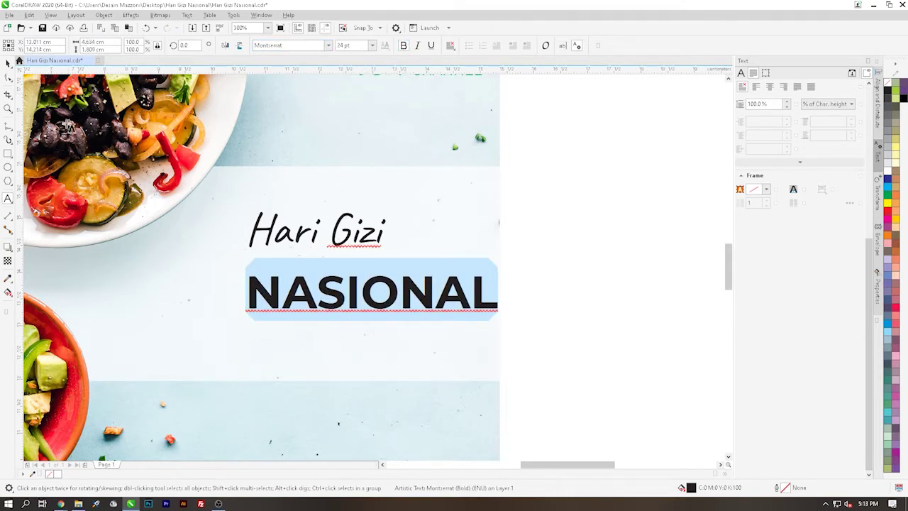
Move the two-line title about 0.47 cm left on the white band, away from the design's right edge
click(7, 62)
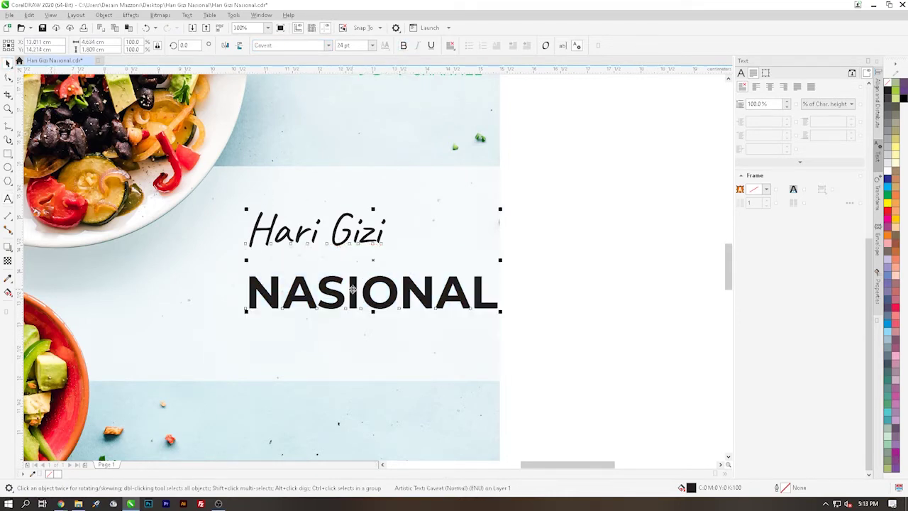
drag(349, 292, 321, 296)
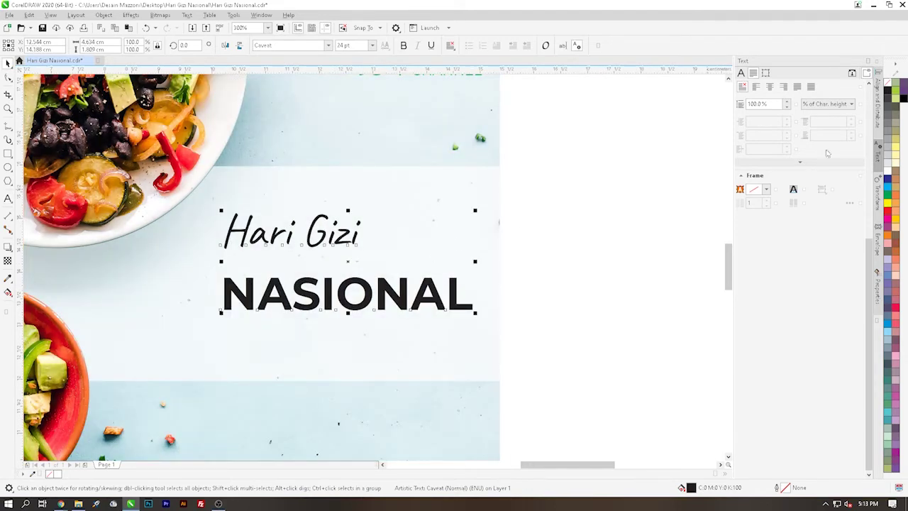
Set the title's line spacing to 80% of character height and fill the text green (C100 M0 Y100 K0)
click(749, 103)
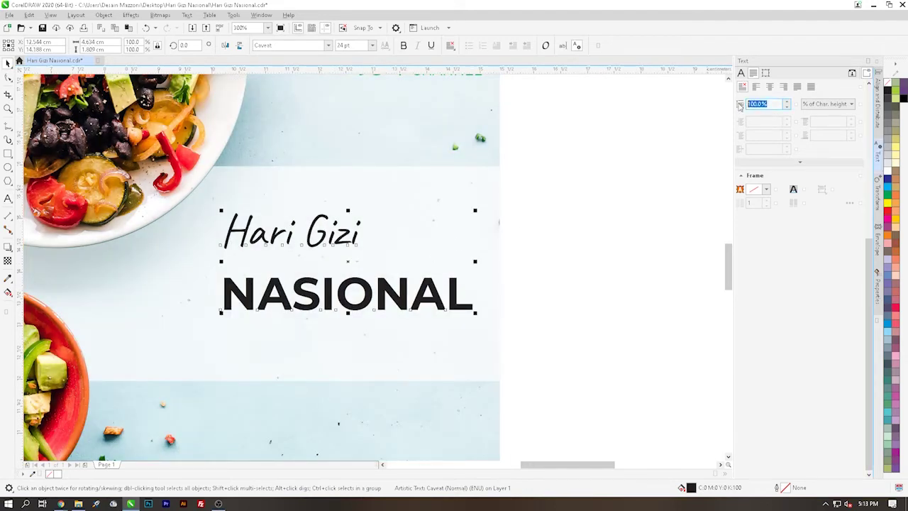
text(80)
key(Return)
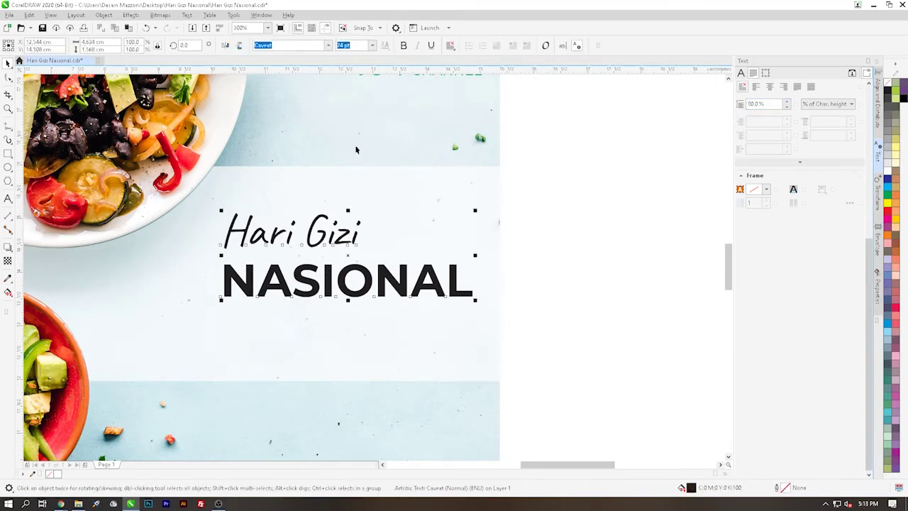
click(893, 201)
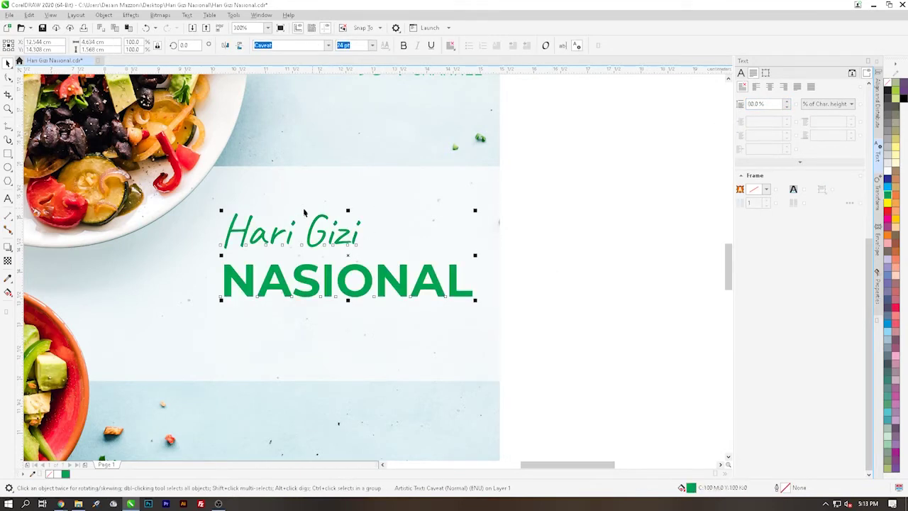
Center-align the two-line title, shift it left on the white band and enlarge it to about 5.13 cm wide
click(450, 45)
click(462, 83)
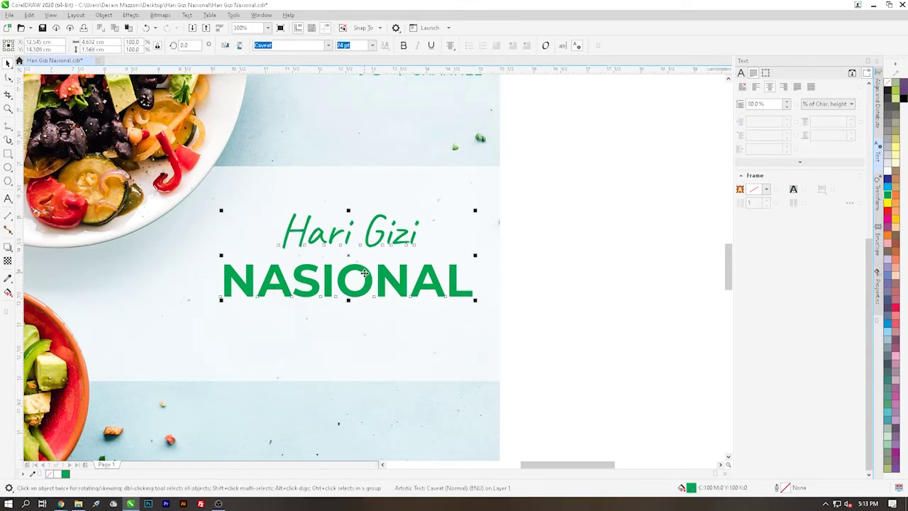
drag(364, 274, 318, 270)
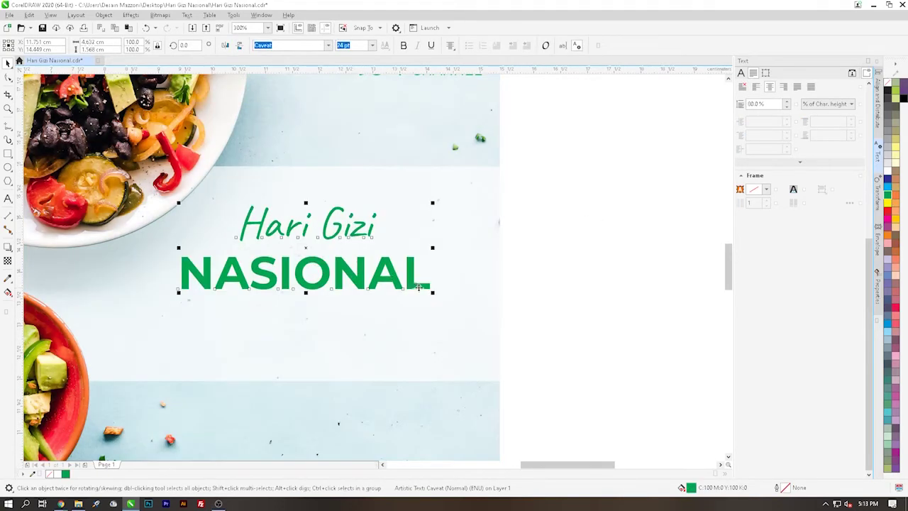
drag(432, 294, 466, 308)
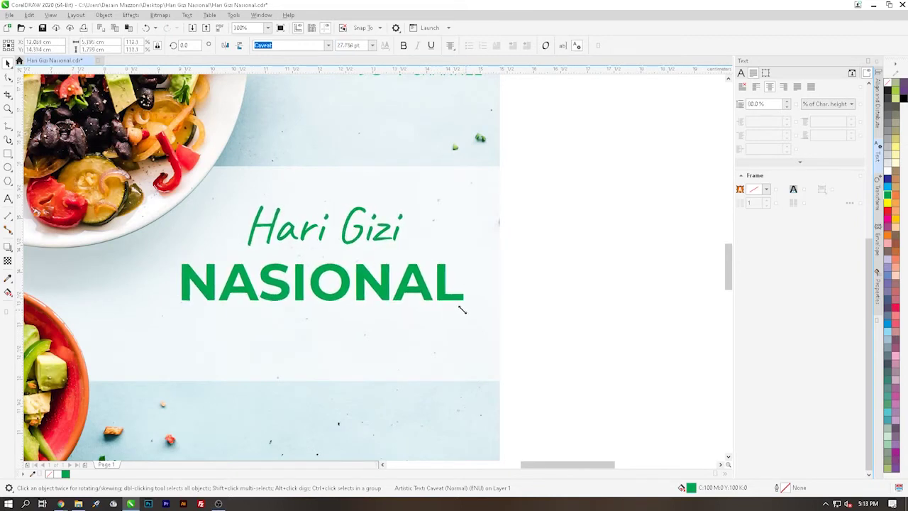
key(F8)
click(457, 284)
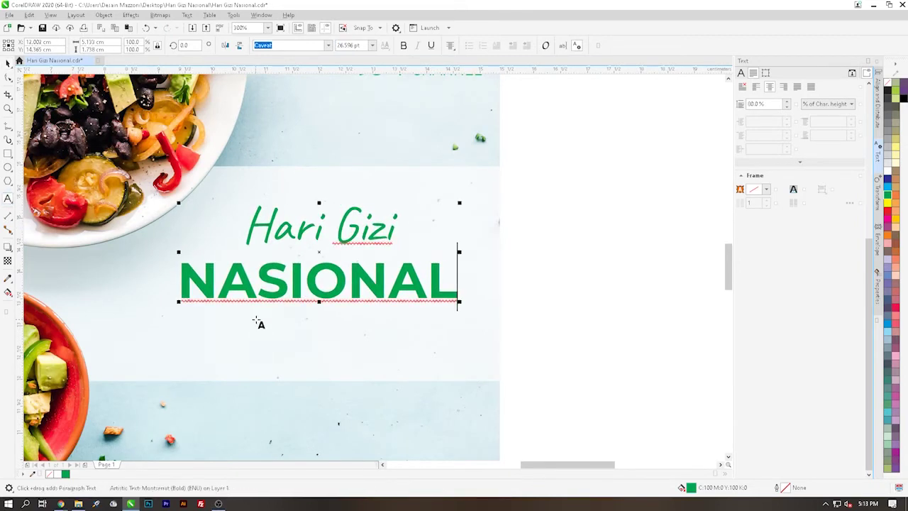
click(7, 64)
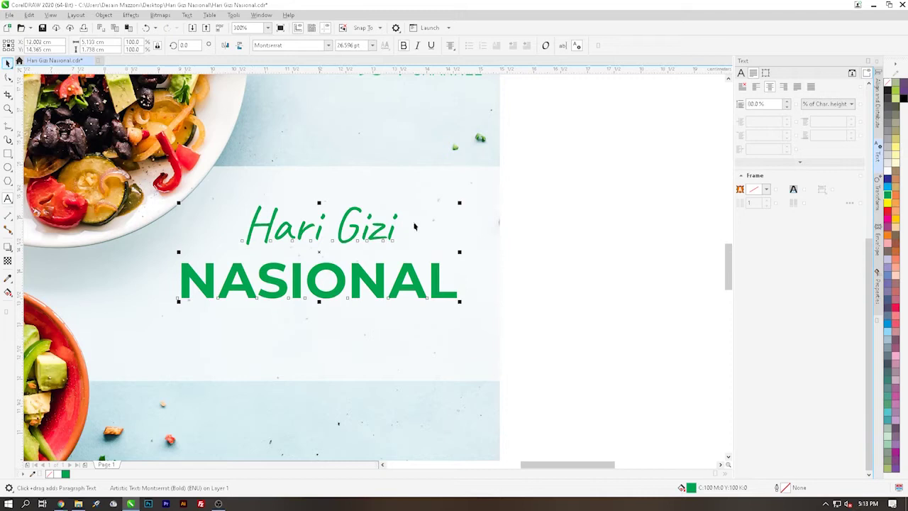
Add the text line "- 28 Februari -" just below the word "NASIONAL"
click(558, 306)
click(8, 200)
click(260, 328)
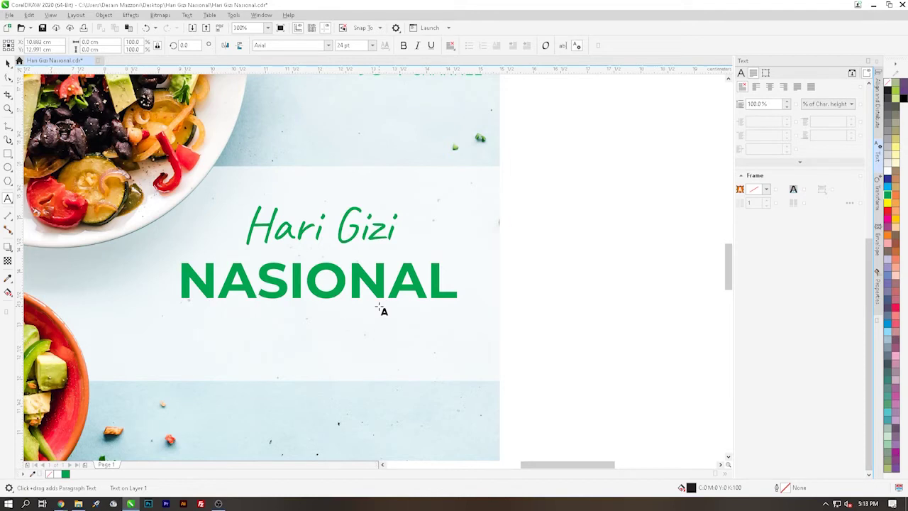
text(- 28 )
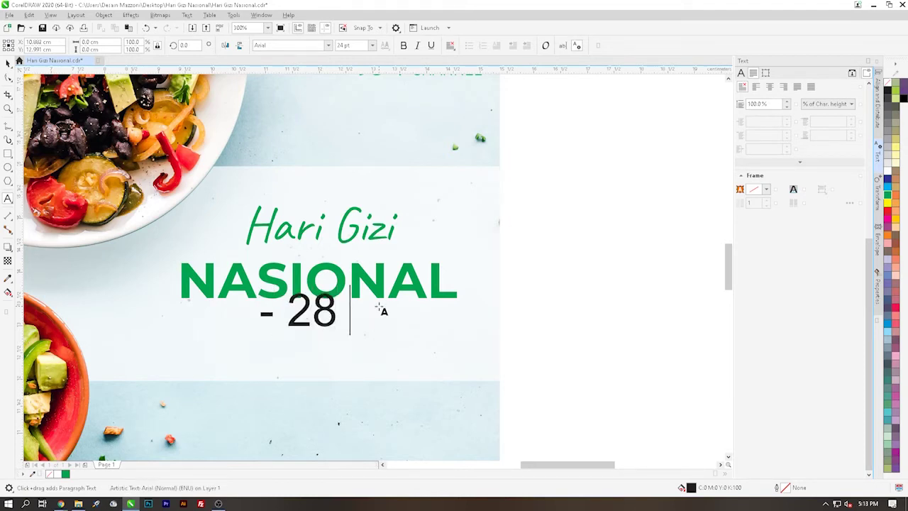
text(Februa)
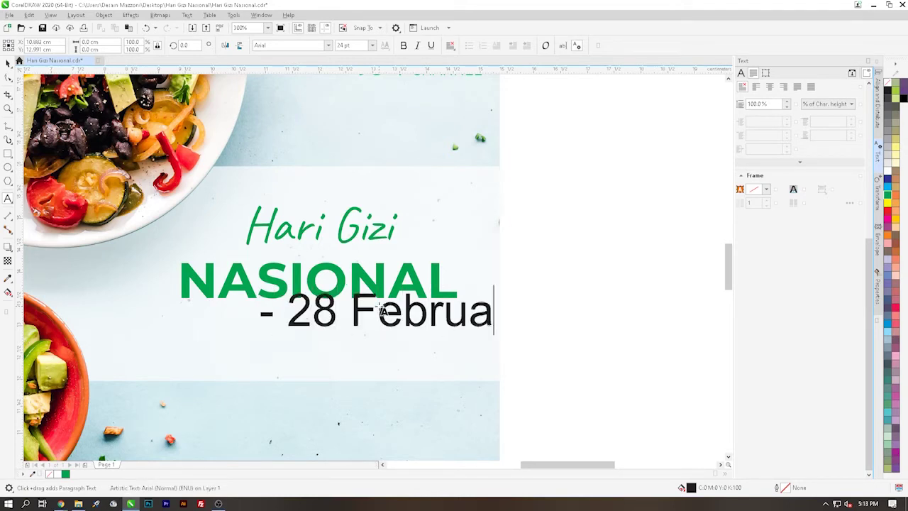
text(ri -)
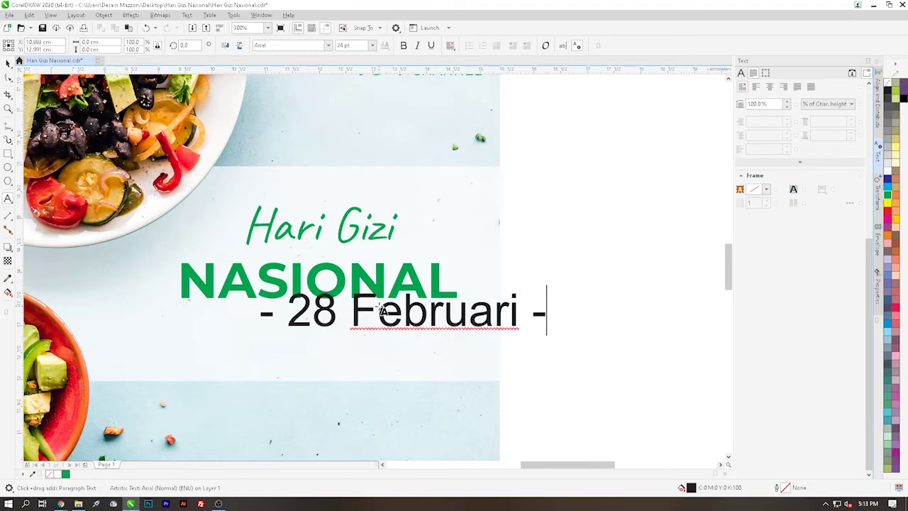
click(8, 63)
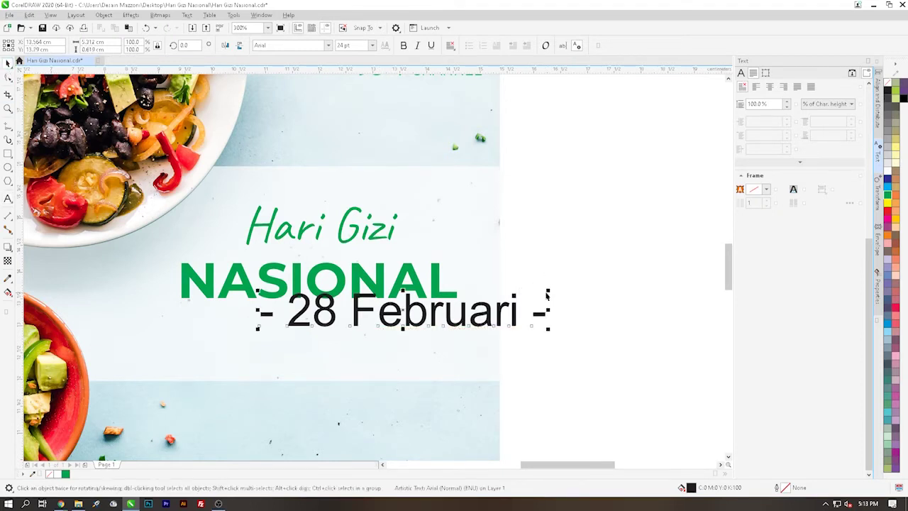
Set the date line in green Montserrat (C100 M0 Y100 K0) and scale it down to about 3.14 cm wide
drag(548, 289, 441, 292)
click(291, 46)
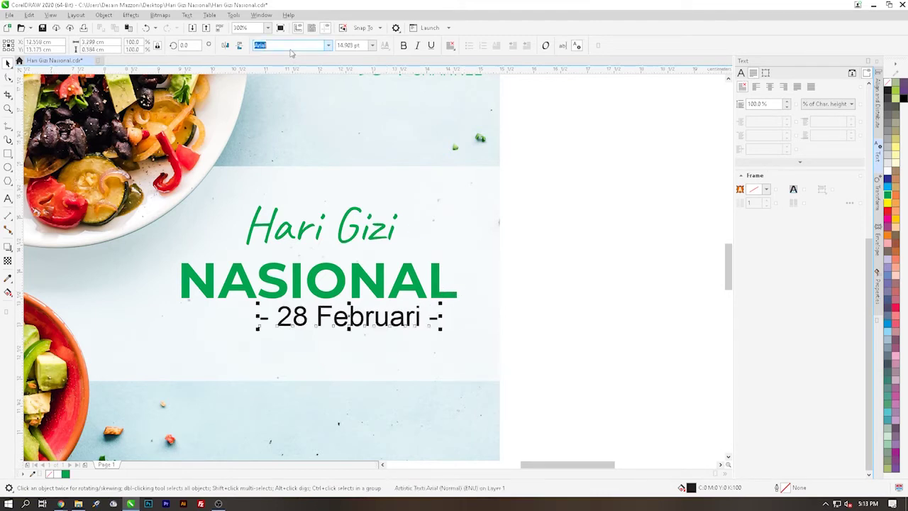
text(Montserrat)
key(Return)
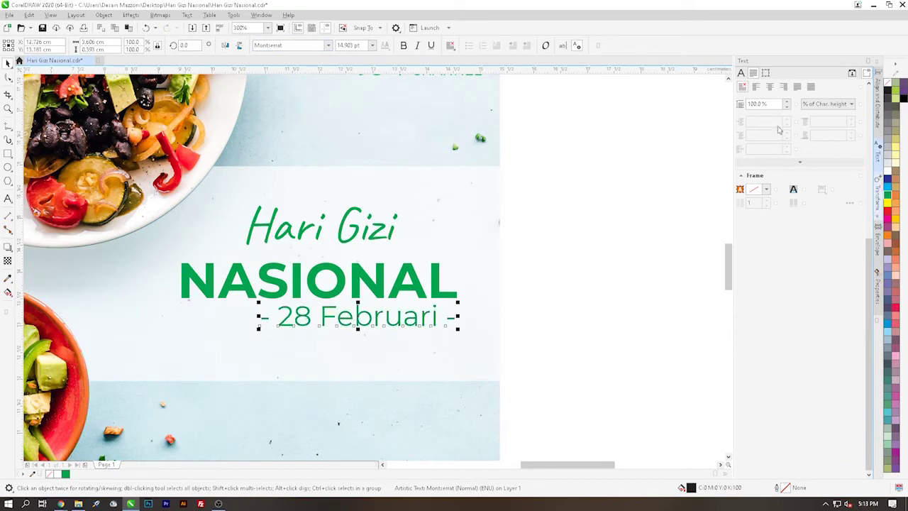
click(887, 198)
drag(456, 304, 435, 307)
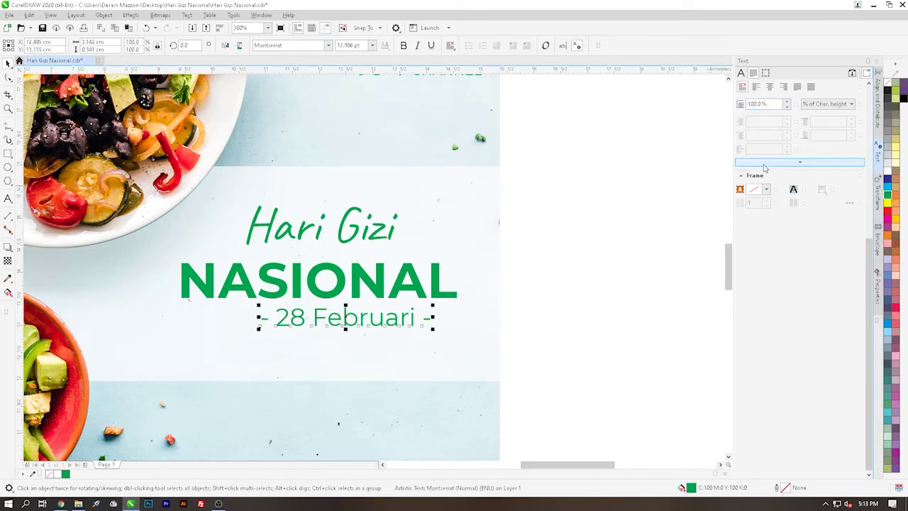
Set the date line's character spacing to 70% and add an extra space before "Februari"
click(800, 162)
drag(781, 173, 731, 176)
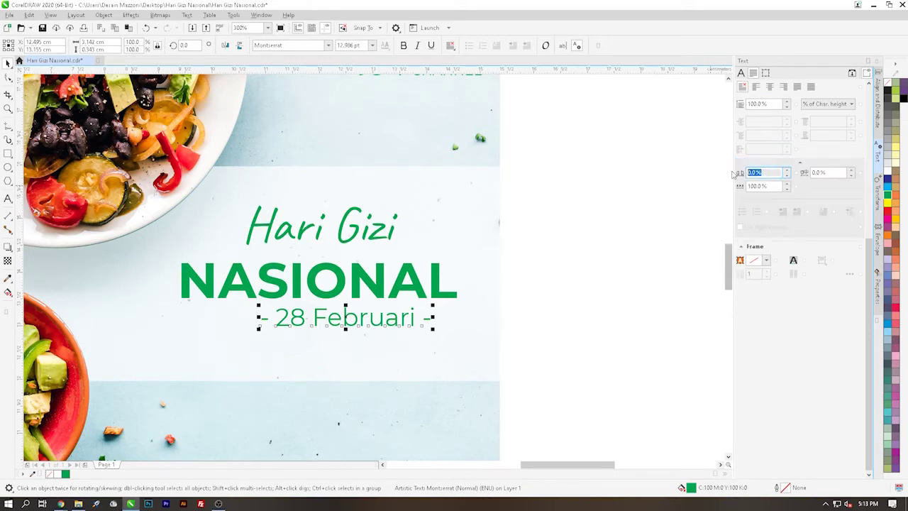
text(70)
key(Return)
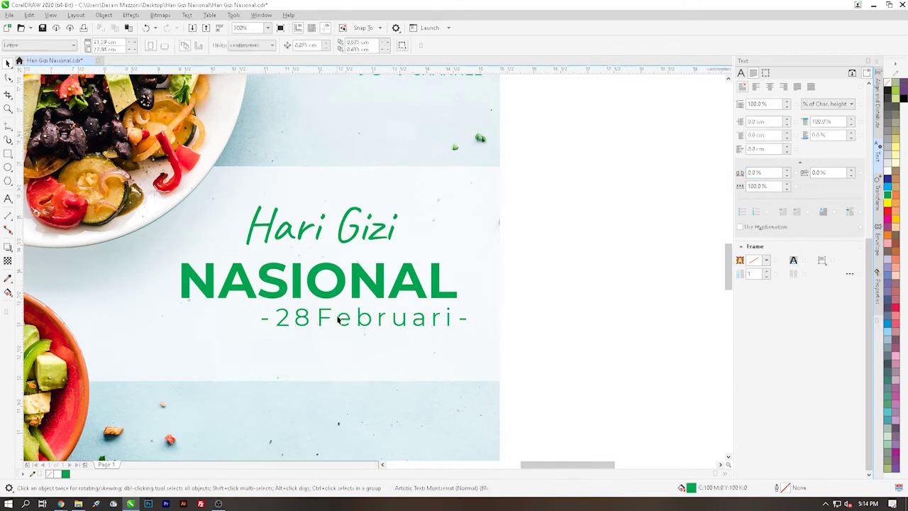
double_click(321, 317)
key(ctrl+space)
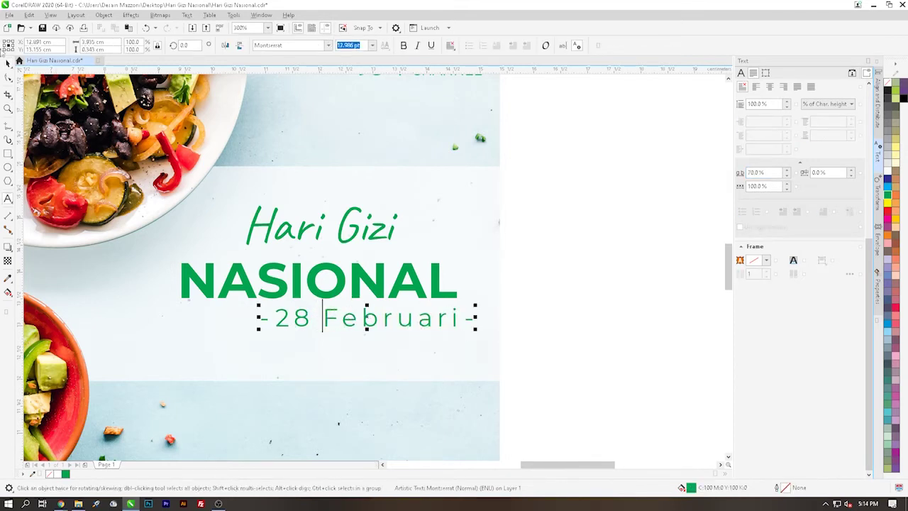
Center the date line horizontally under the title and lower it slightly for a small gap below "NASIONAL"
click(298, 290)
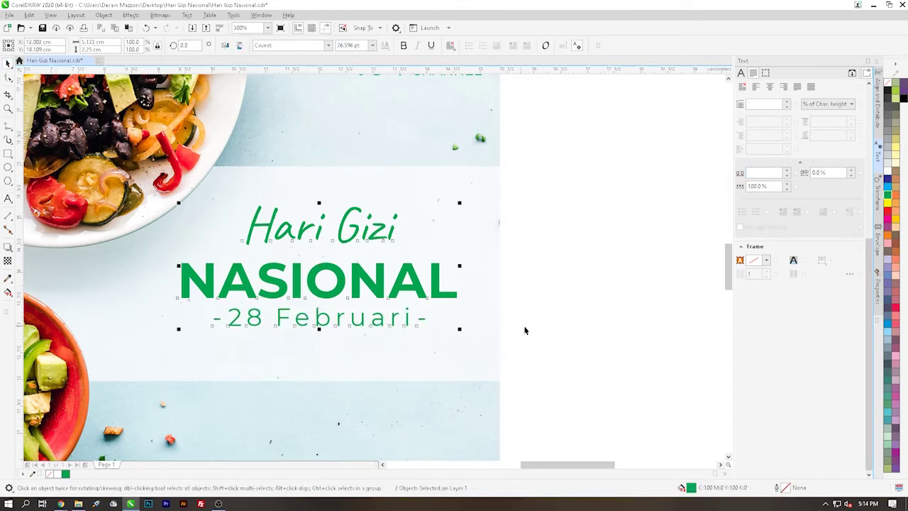
click(341, 315)
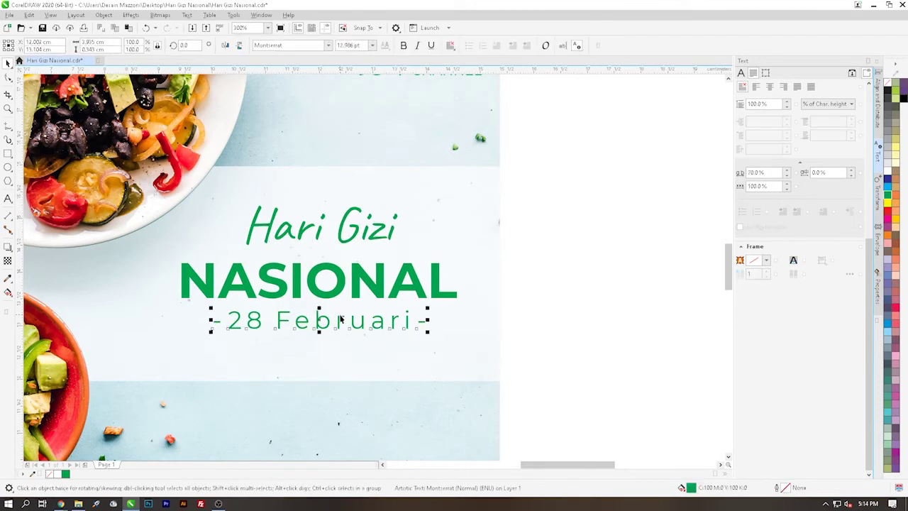
click(550, 332)
scroll(530, 343, down, 1)
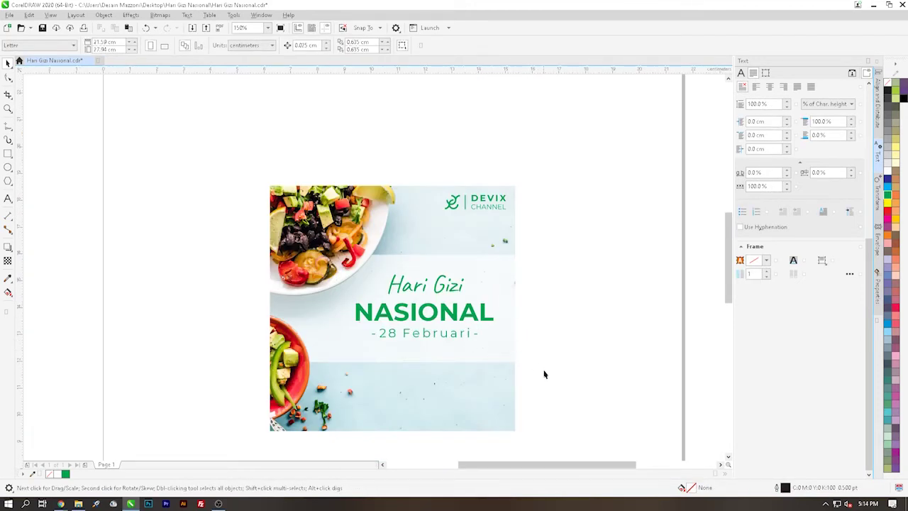
Group the title with the date line and enlarge the group to about 5.51 cm wide
drag(544, 374, 326, 264)
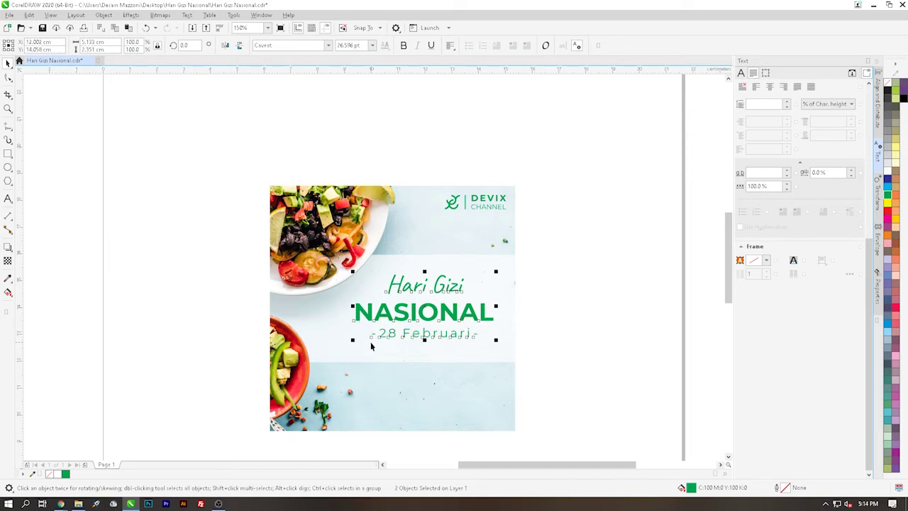
key(ctrl+g)
drag(353, 339, 342, 344)
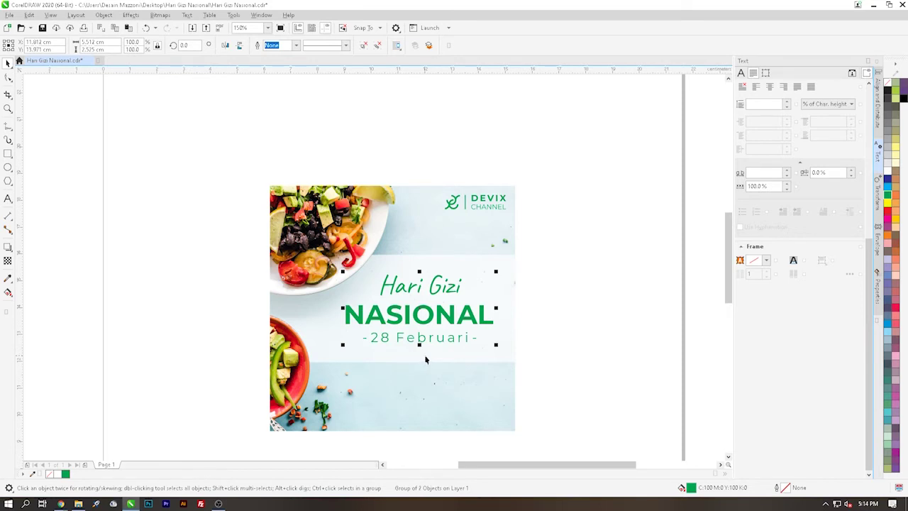
Center the text group on the white band and shift it right to about X 11.58 cm, clear of the food dishes
key(p)
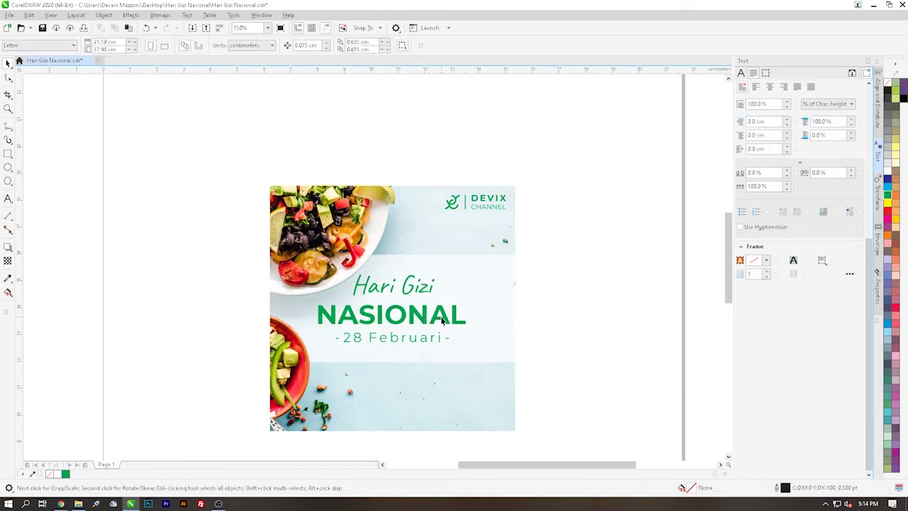
key(Right)
key(Right)
key(Right)
key(Right)
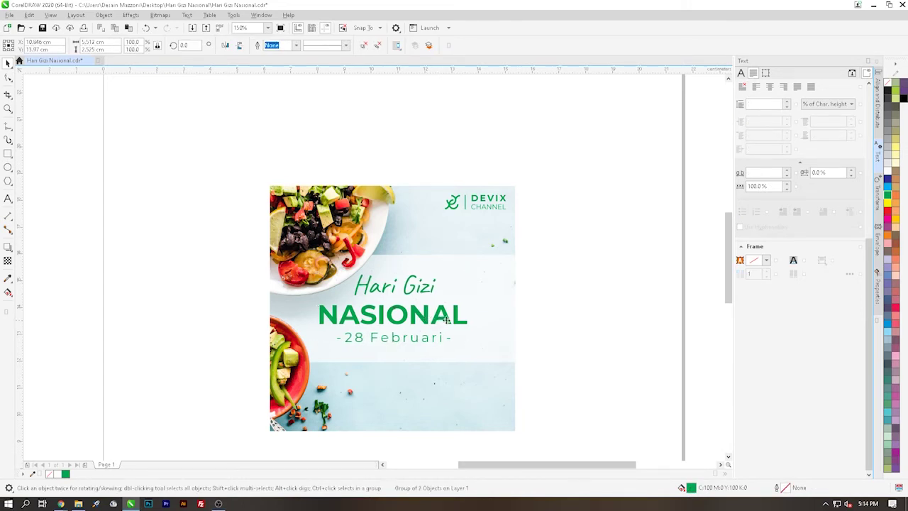
key(Right)
key(Right)
key(Right)
key(Right)
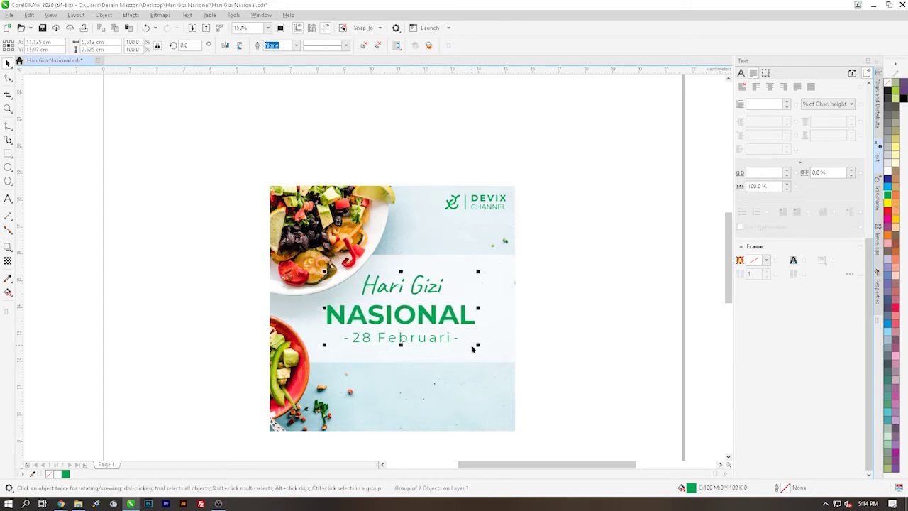
key(Right)
key(Right)
key(Right)
key(Right)
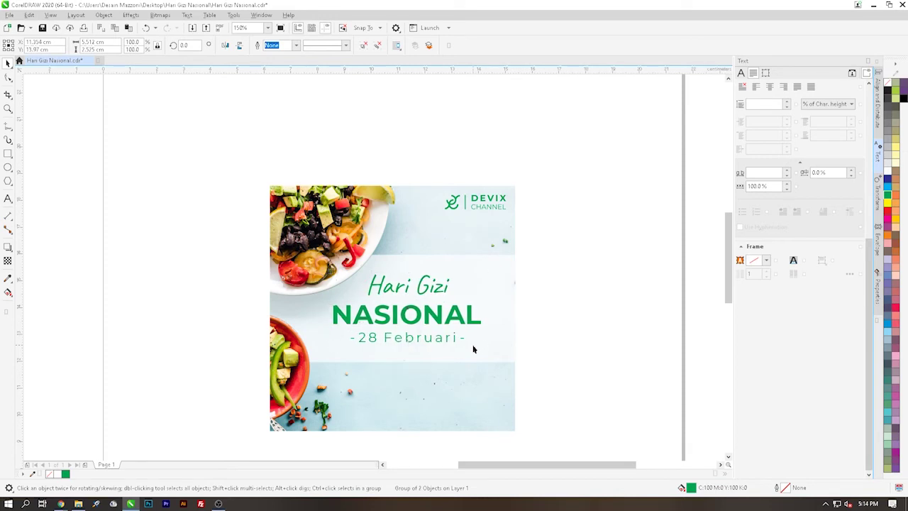
key(Right)
key(Right)
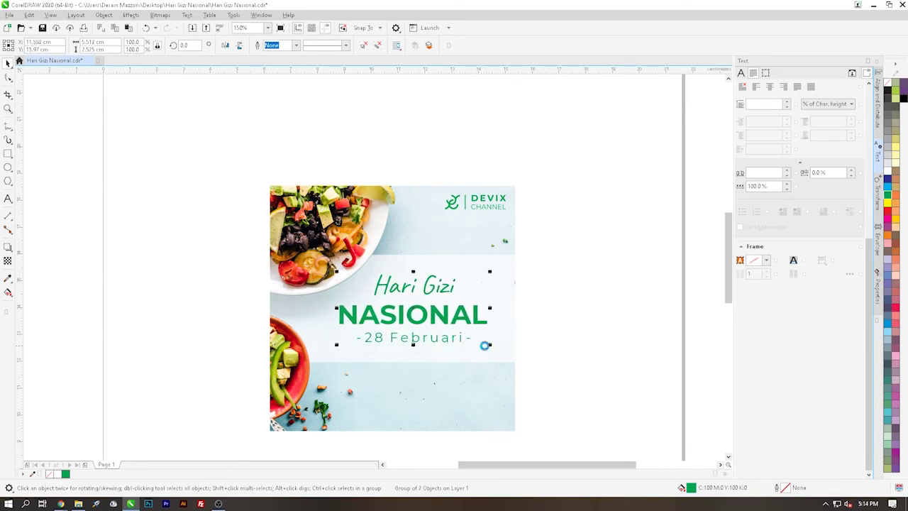
Enlarge the text group to about 6.43 cm wide from its center and nudge it slightly right
drag(491, 345, 507, 352)
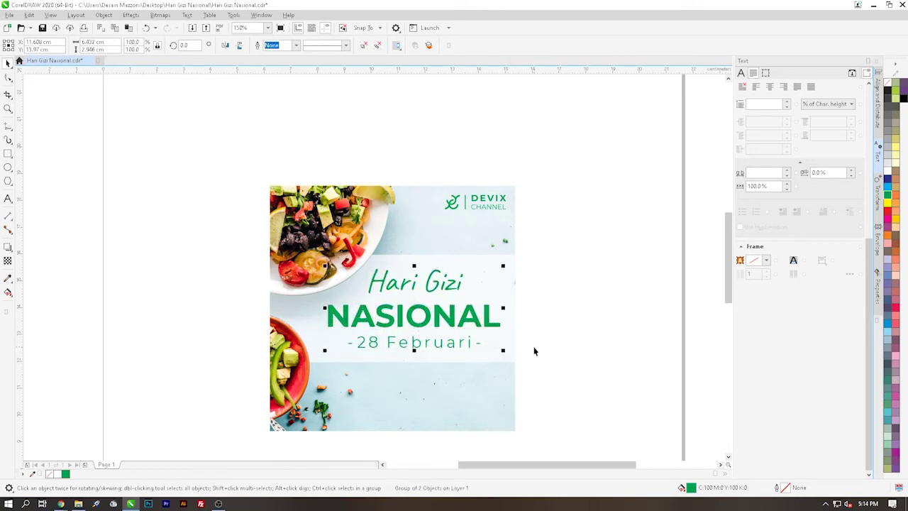
key(Right)
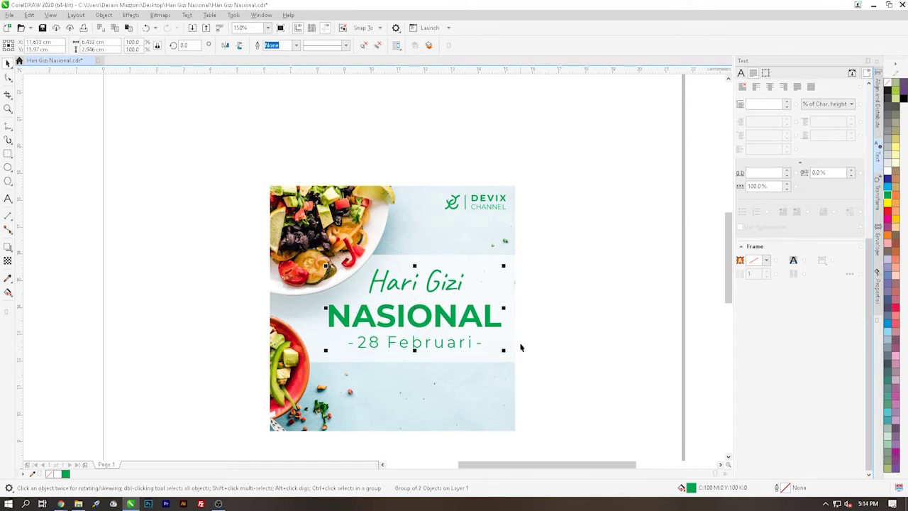
click(599, 342)
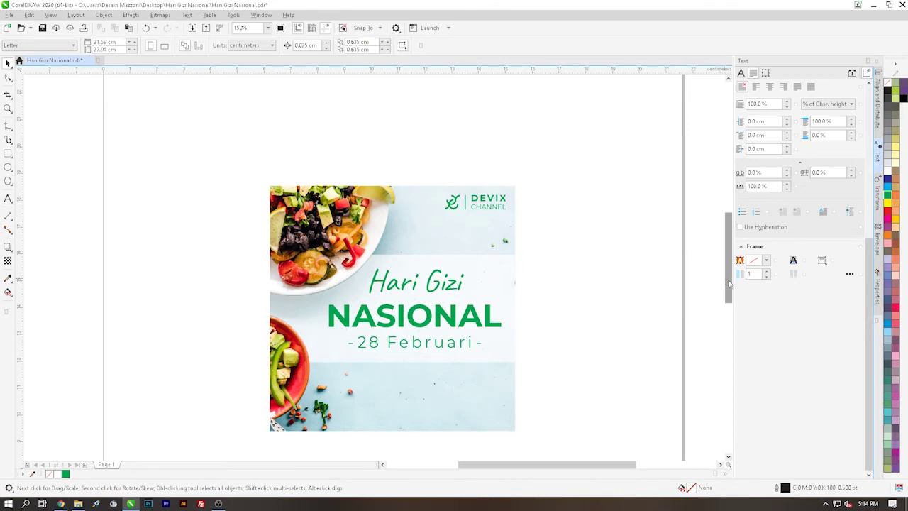
Draw a strip about 9.36 by 0.41 cm across the design near its lower edge, filled white with no outline
scroll(591, 344, down, 1)
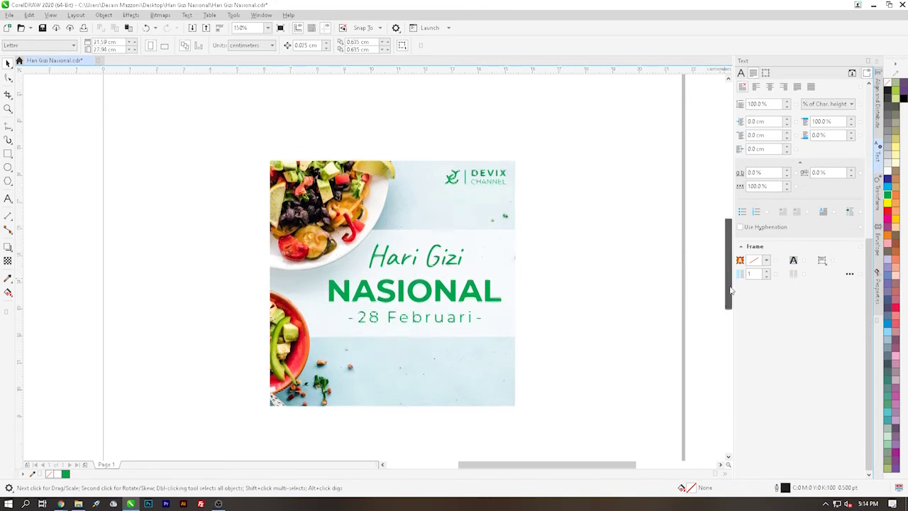
click(8, 154)
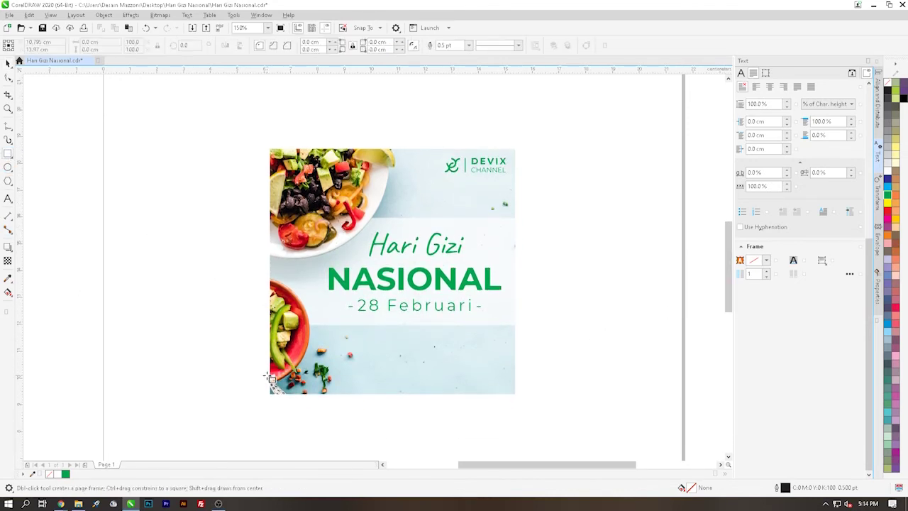
drag(270, 378, 517, 384)
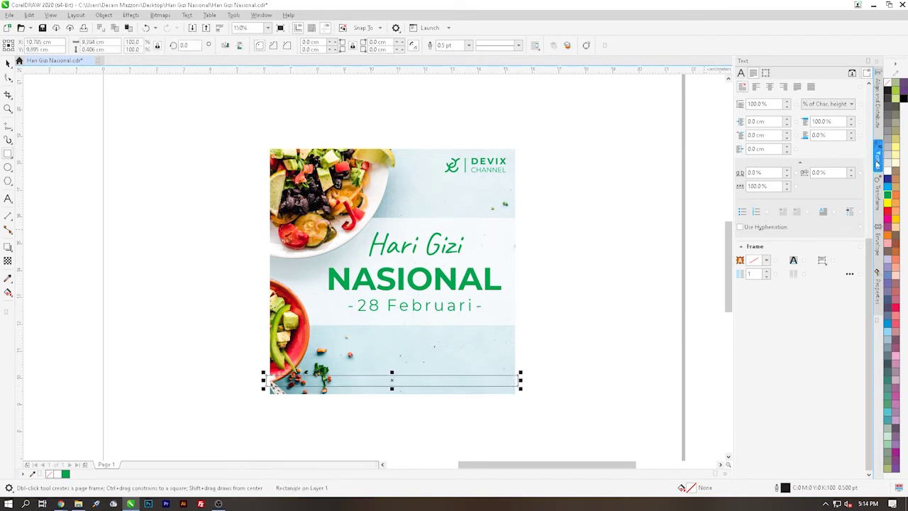
click(887, 169)
right_click(888, 83)
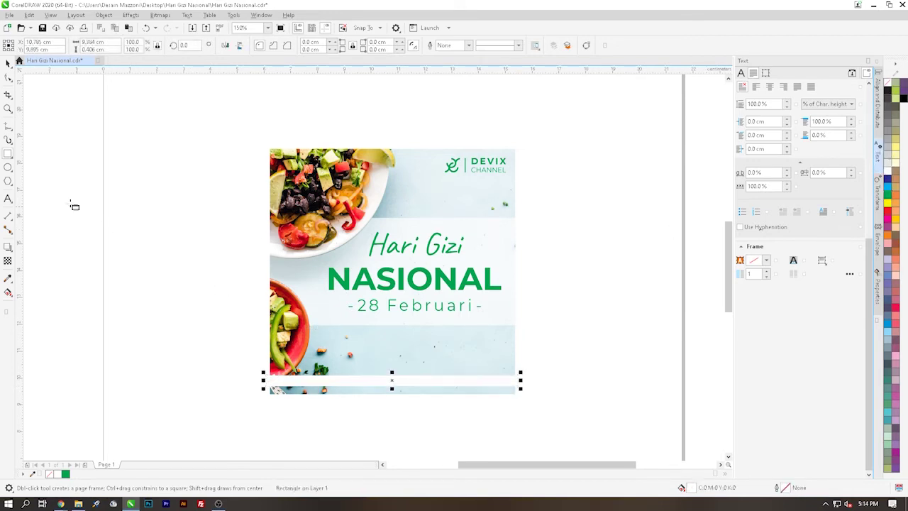
click(8, 63)
click(67, 229)
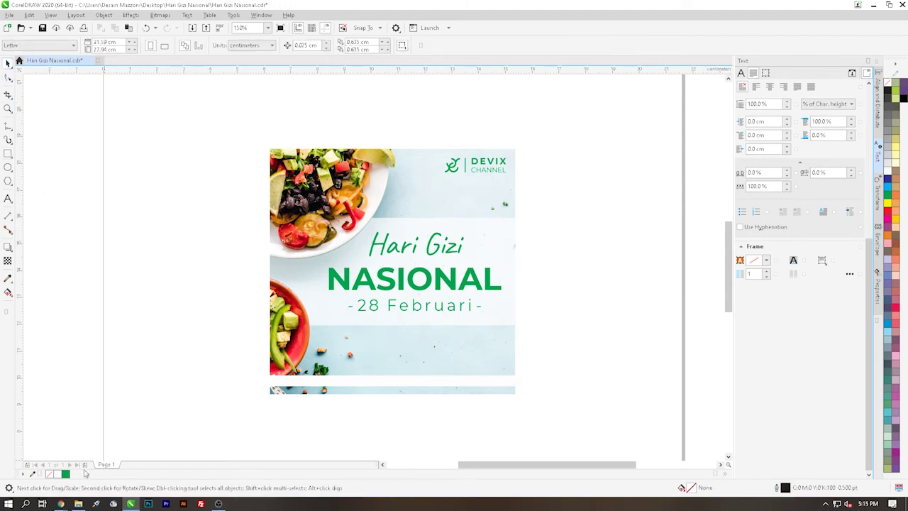
Import the social media contact line EPS as editable with text as curves, placing it just below the design about 7.42 cm wide
click(78, 503)
drag(320, 113, 454, 424)
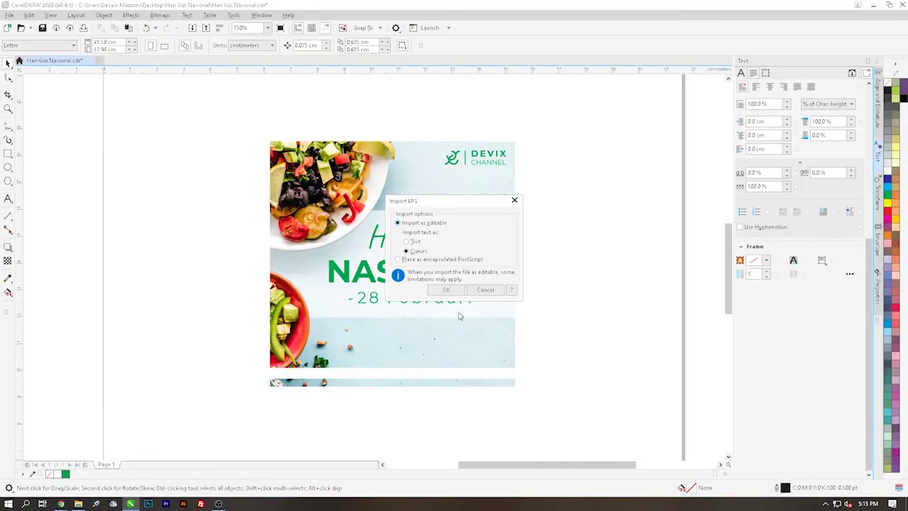
click(447, 290)
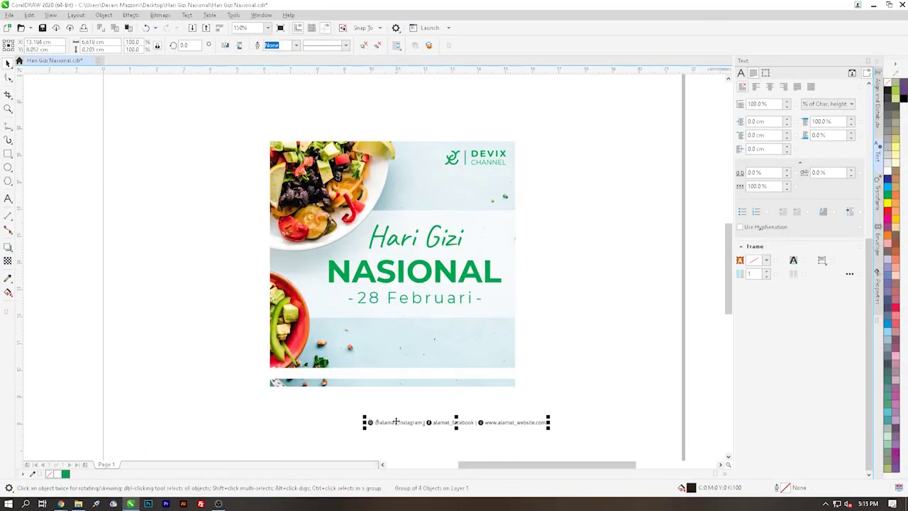
drag(396, 421, 321, 383)
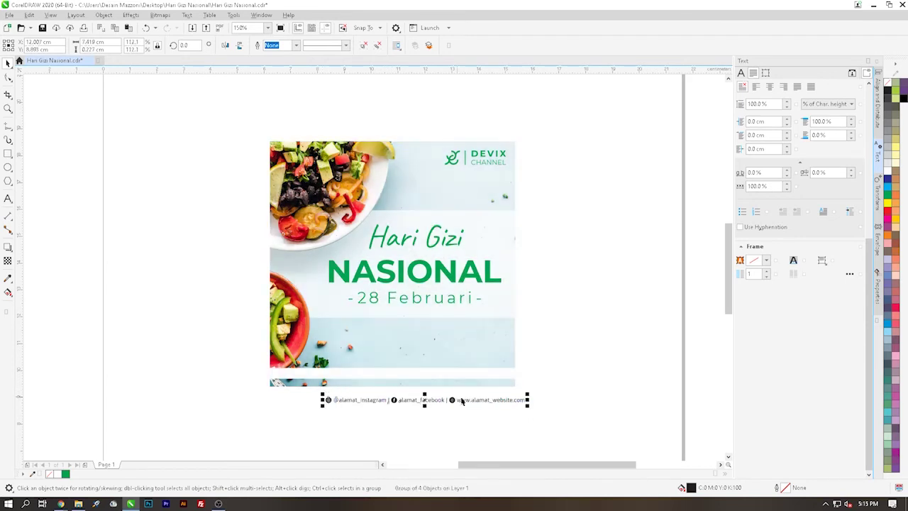
Fill the imported contact line with green (C100 M0 Y100 K0) to match the title text
click(510, 376)
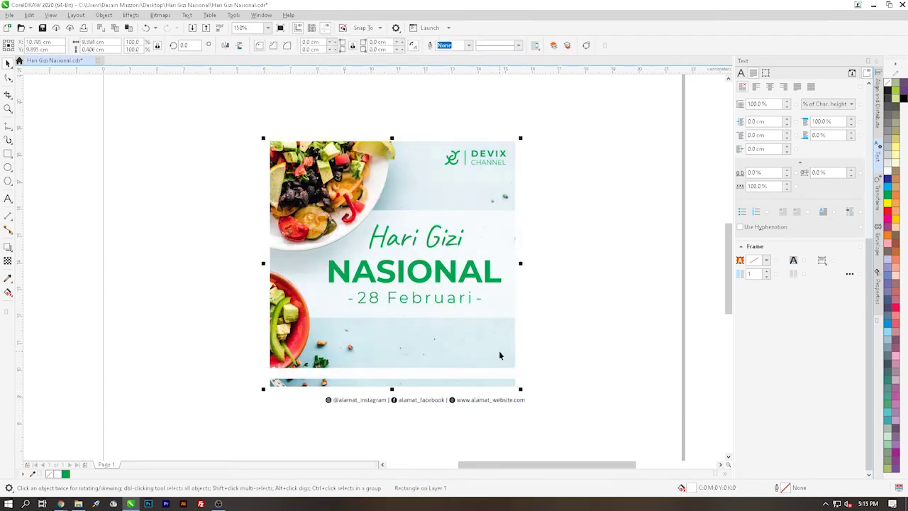
click(524, 396)
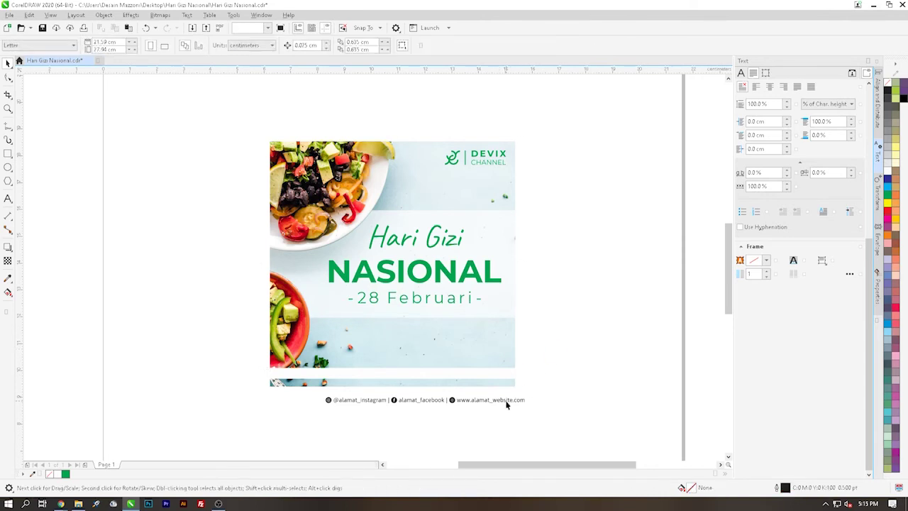
click(578, 369)
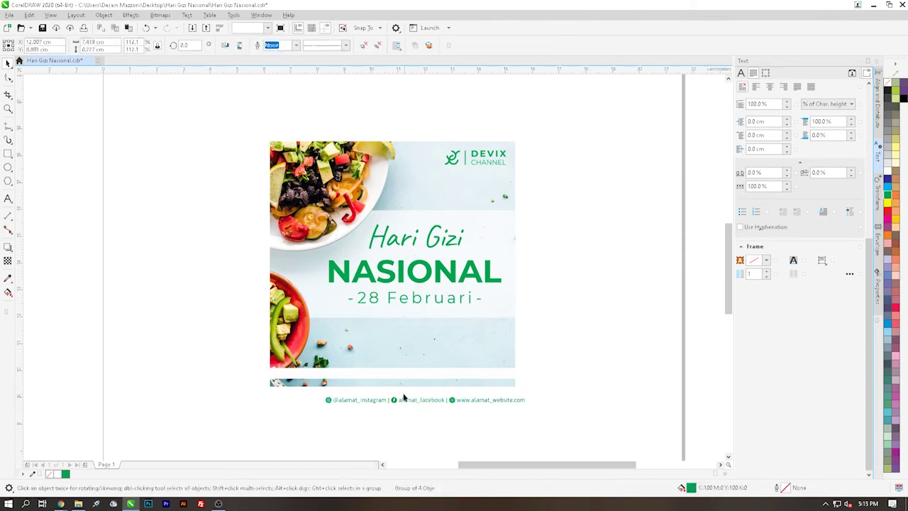
Apply a uniform 50% transparency to the white footer strip
scroll(401, 399, up, 1)
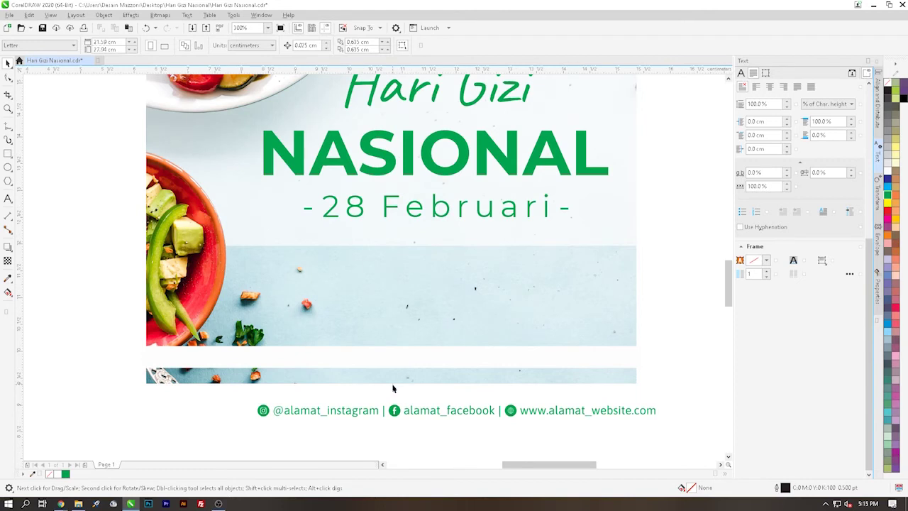
click(388, 369)
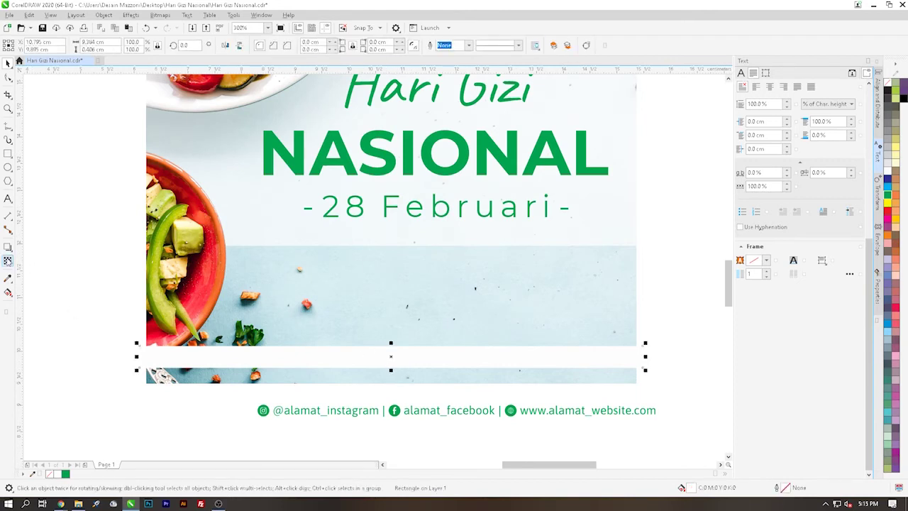
click(8, 261)
click(23, 44)
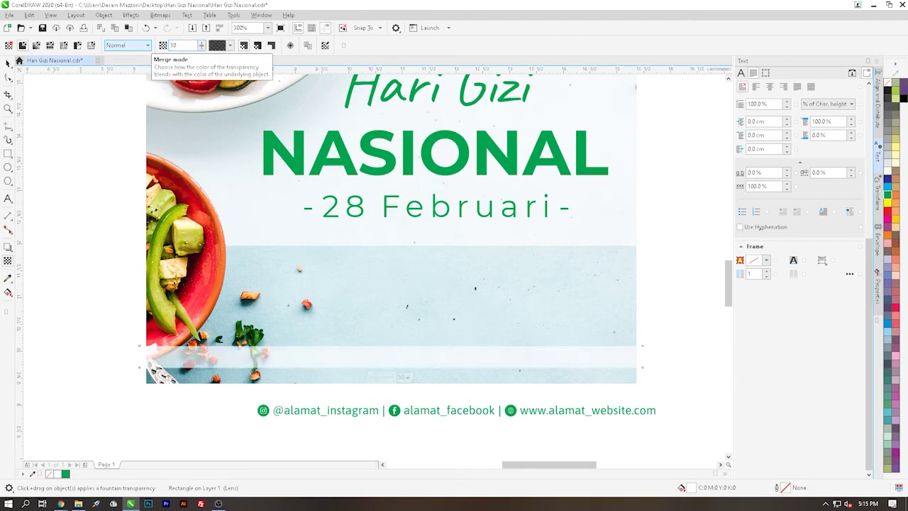
click(8, 63)
Center the contact line on the translucent footer strip and enlarge it from its center to about 8.64 cm wide
click(256, 391)
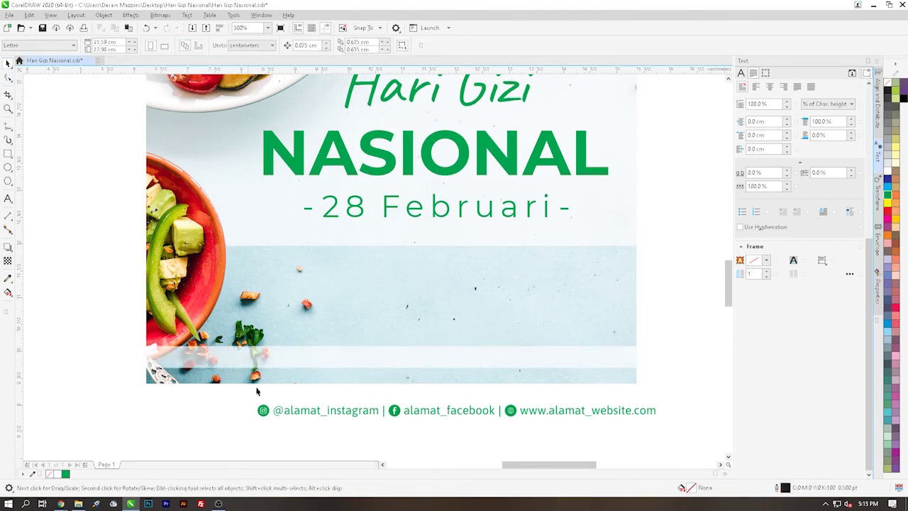
click(290, 412)
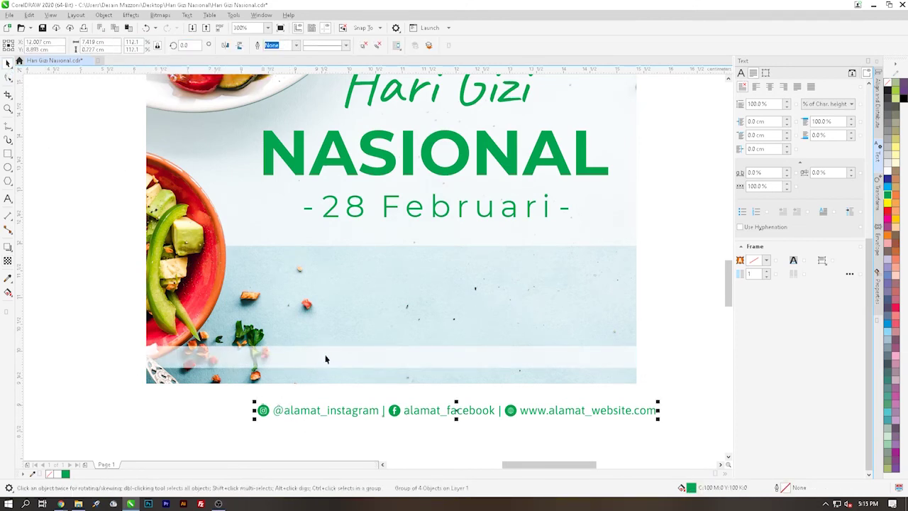
key(ctrl+z)
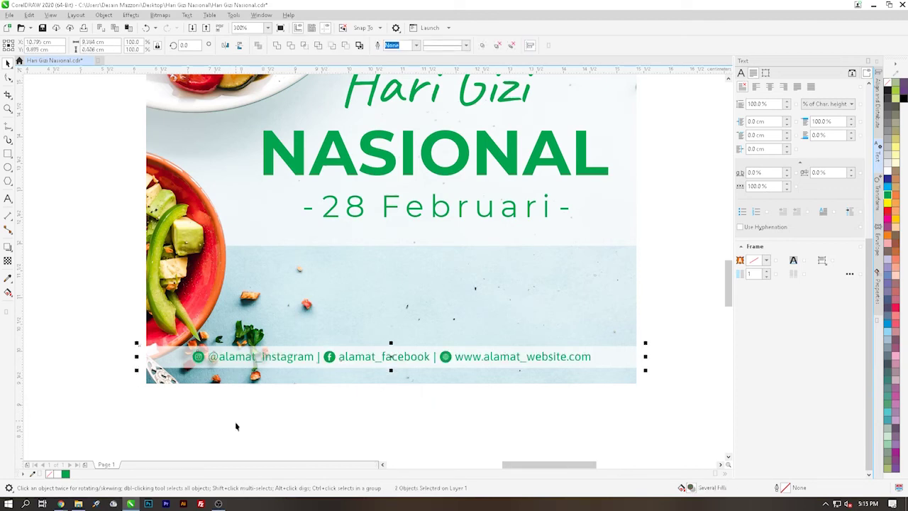
click(235, 424)
click(547, 362)
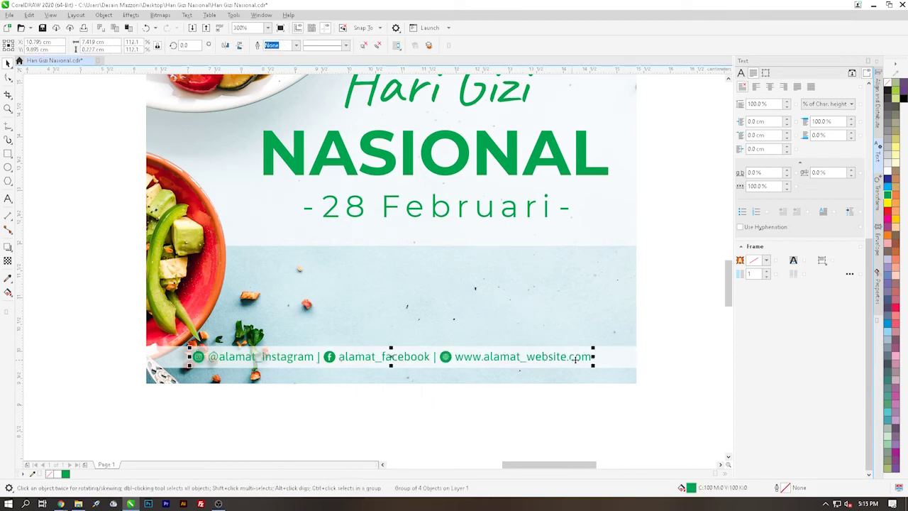
drag(594, 366, 627, 380)
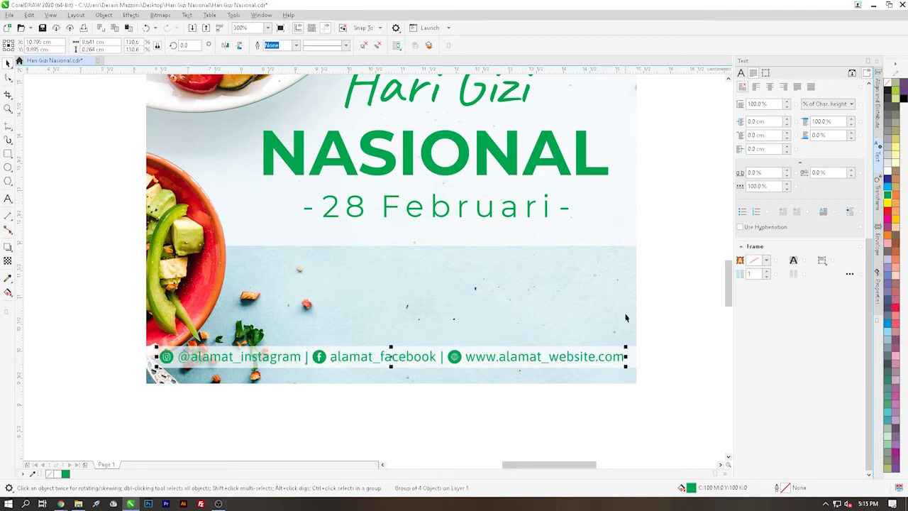
Try to center the contact line against the whole design, and undo that alignment
shift+click(603, 373)
key(t)
click(559, 441)
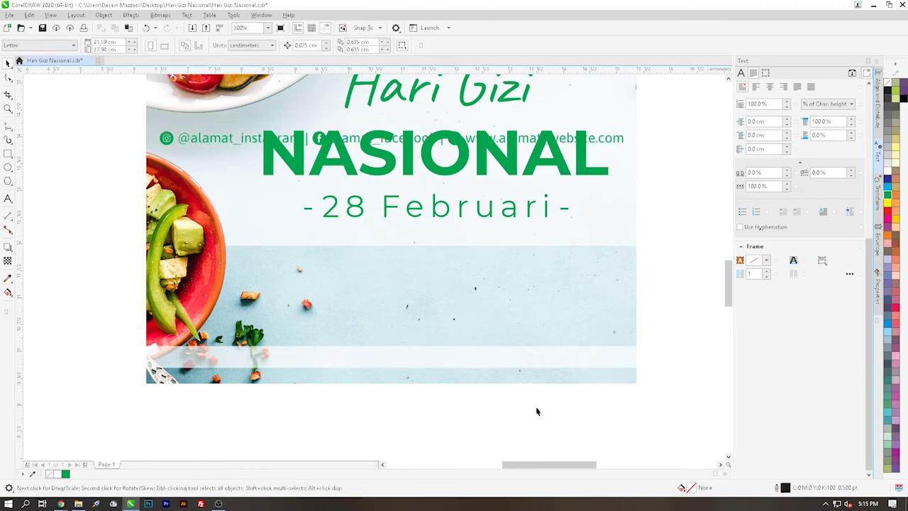
key(ctrl+z)
key(Escape)
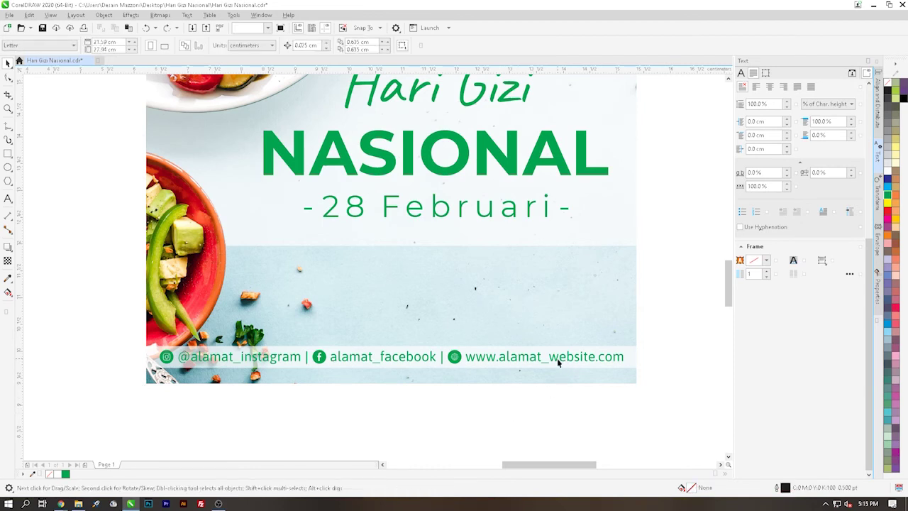
Align the enlarged contact line to the center of the footer strip
click(557, 358)
key(ctrl+u)
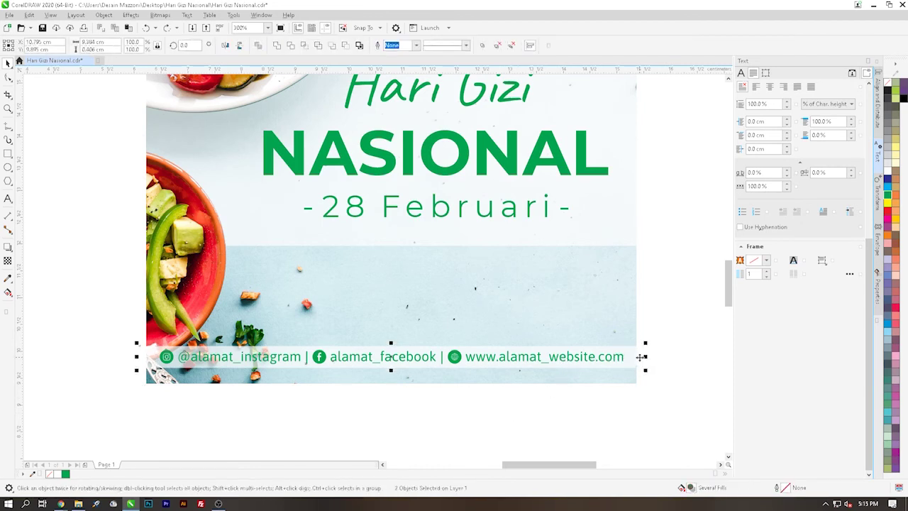
click(497, 385)
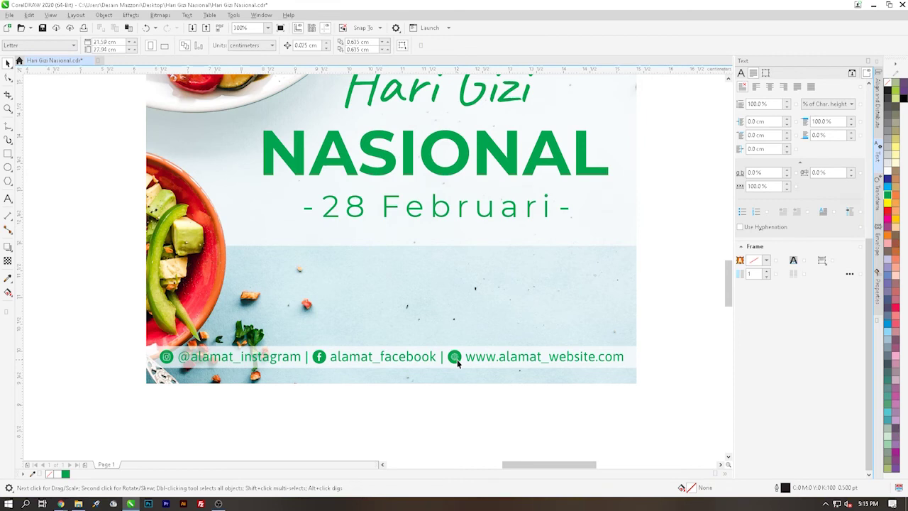
Place the footer strip inside the square photo frame with PowerClip so its overhanging ends are trimmed
click(639, 365)
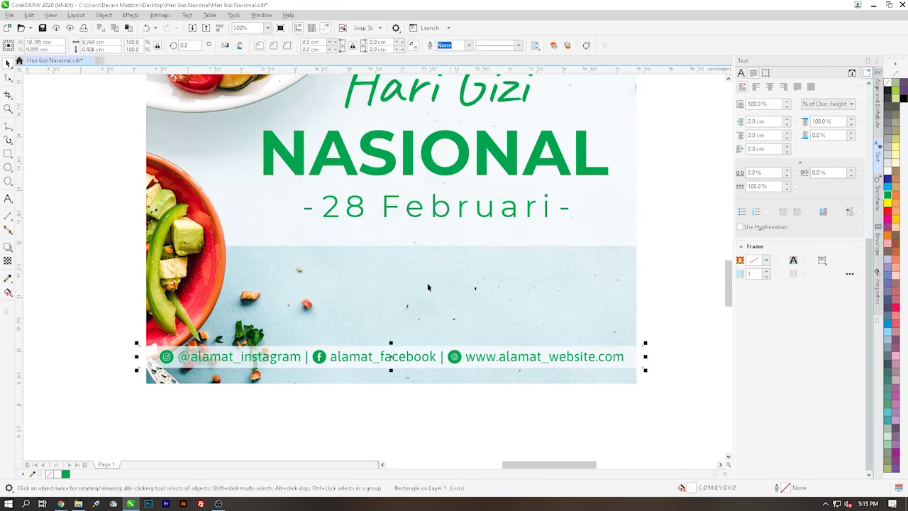
click(103, 15)
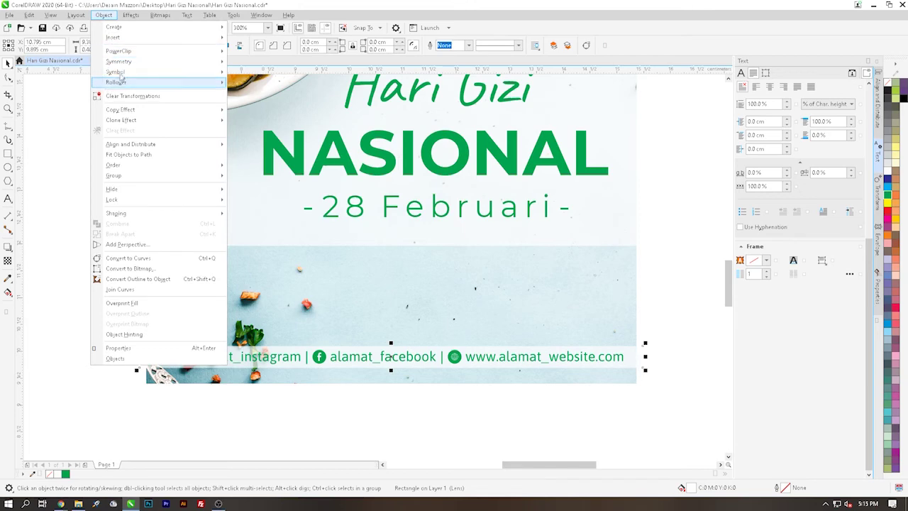
mouse_move(120, 50)
click(249, 53)
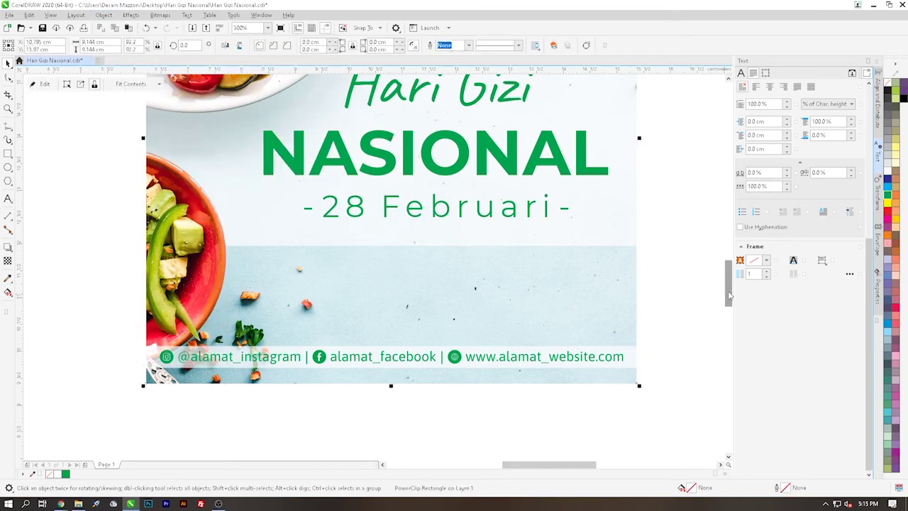
scroll(715, 291, down, 2)
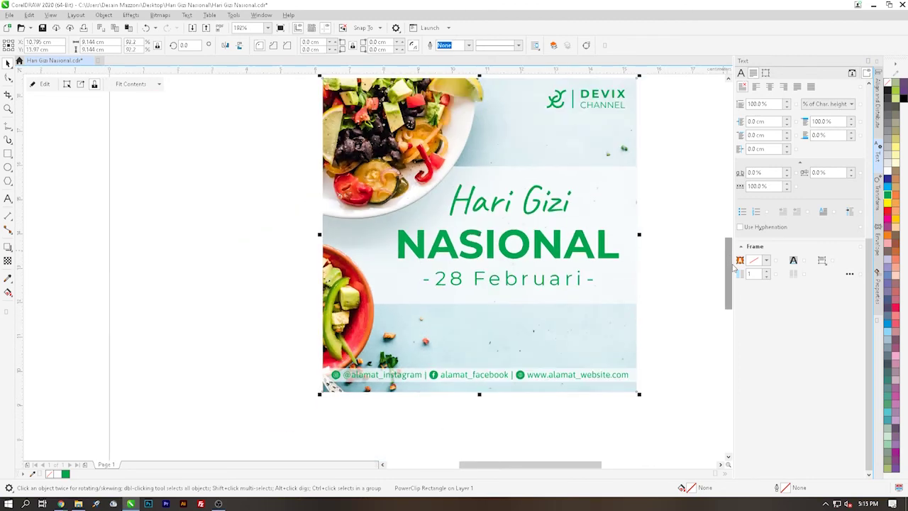
drag(731, 269, 731, 267)
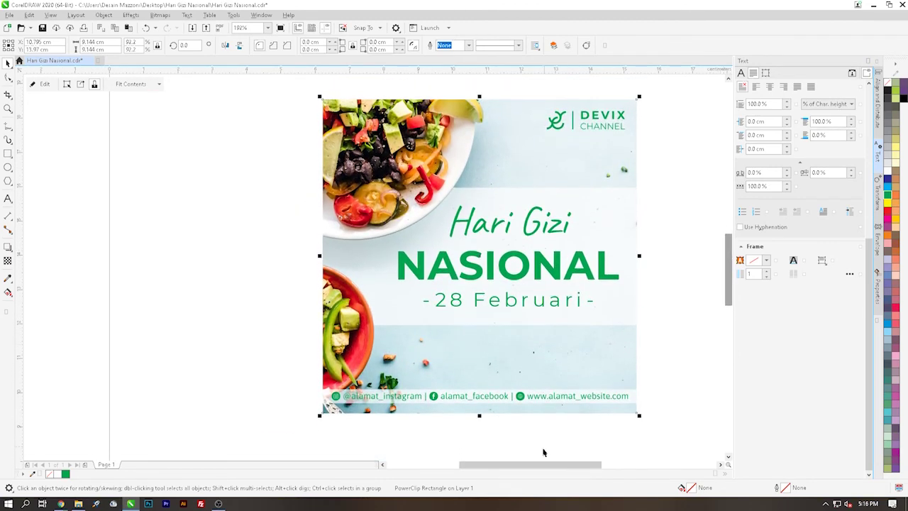
drag(534, 465, 554, 465)
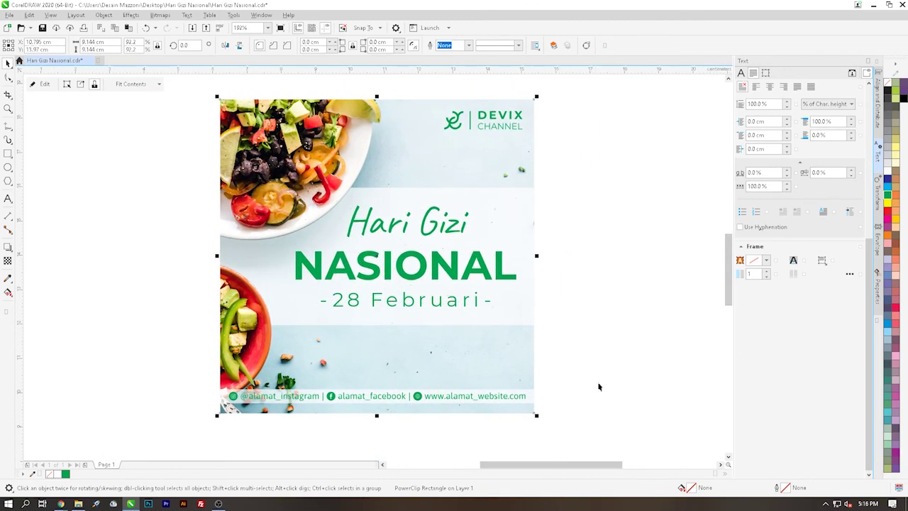
click(599, 386)
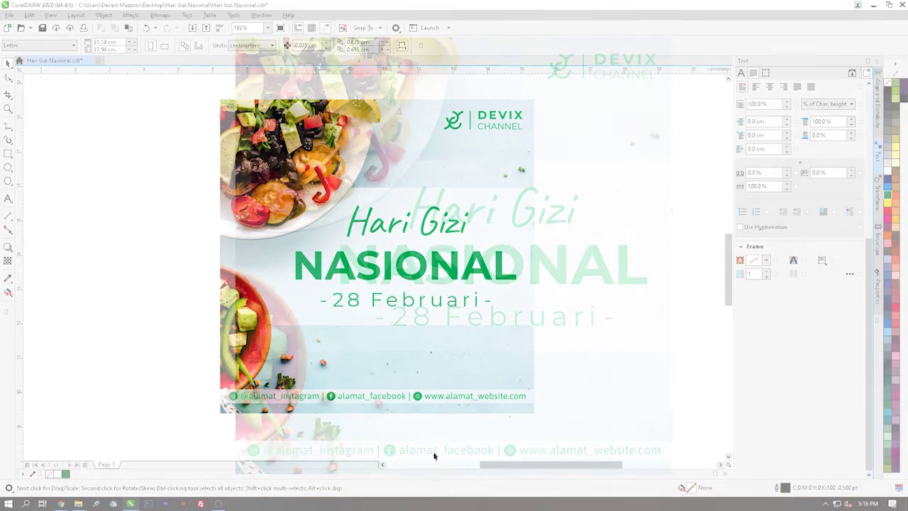